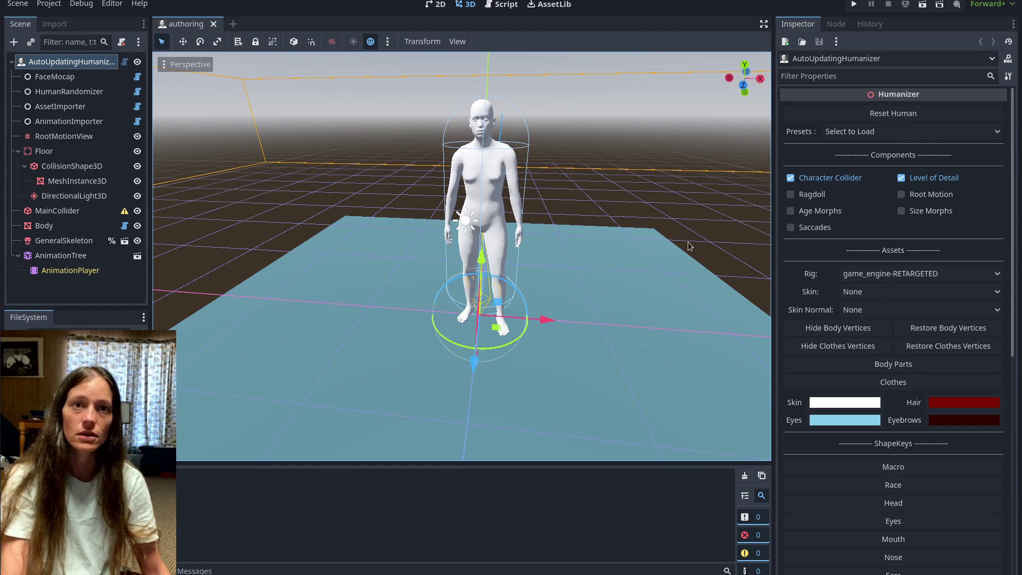
Switch the Humanizer rig to mixamo-RETARGETED, then reopen the Rig list for default-RETARGETED.
left_click(887, 275)
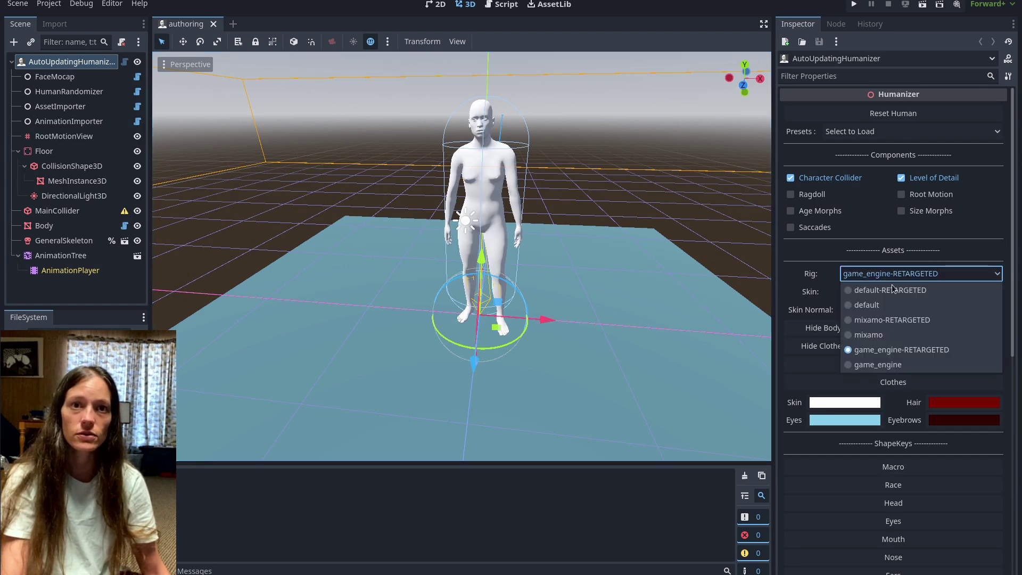
left_click(897, 321)
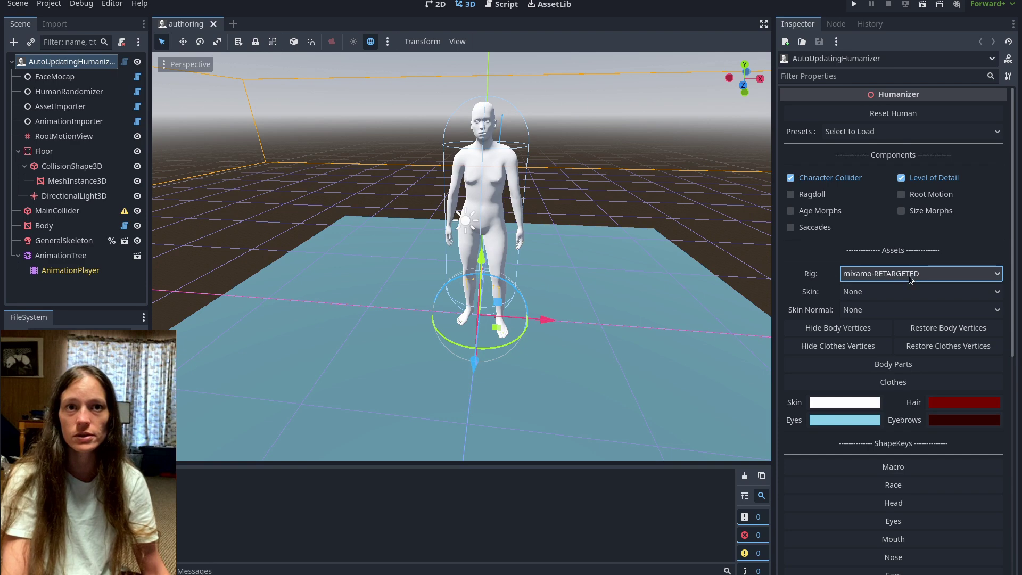
left_click(888, 274)
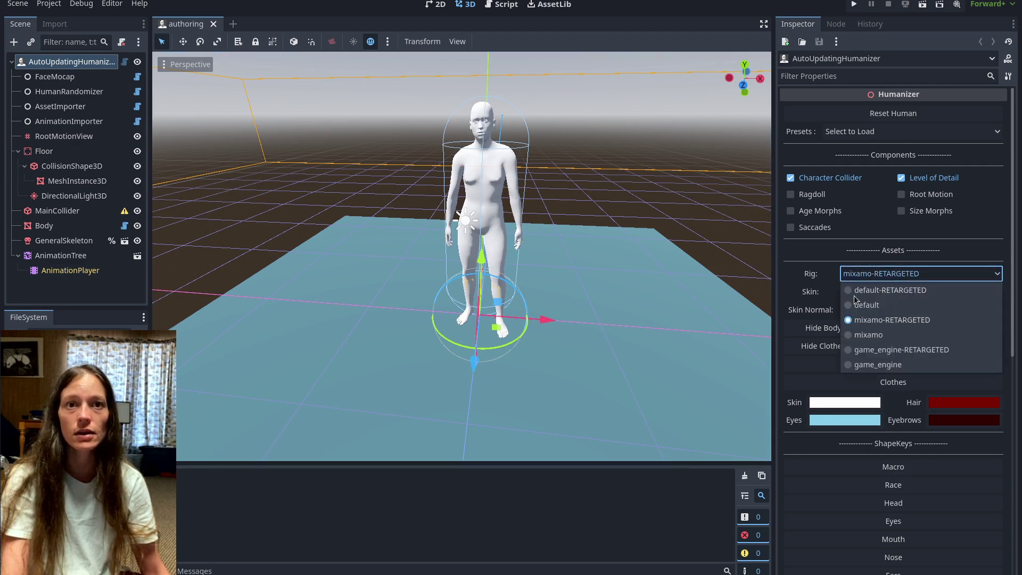
left_click(897, 290)
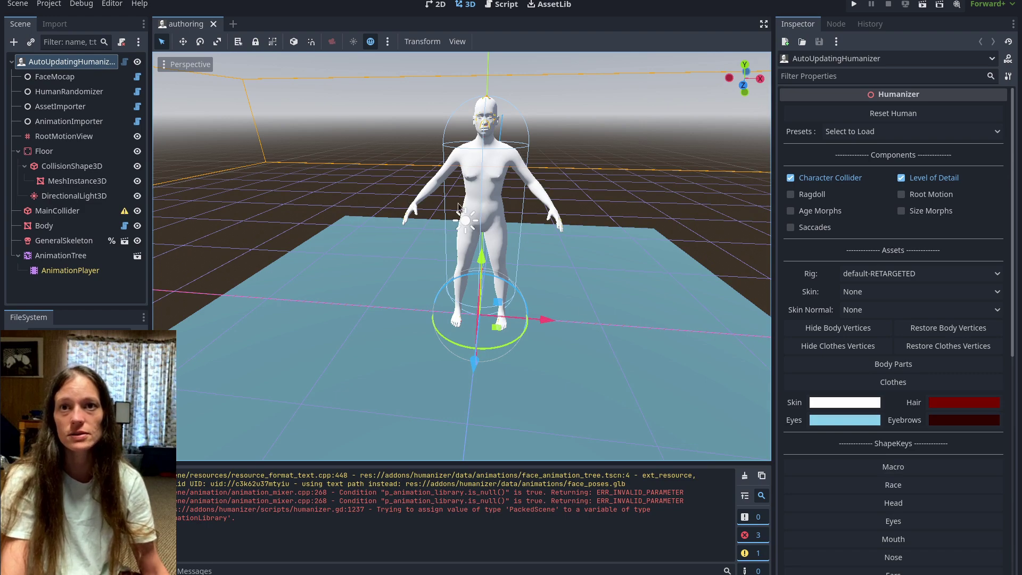
Switch from Godot to the Firefox window showing the GitHub humanizer repository.
key("super")
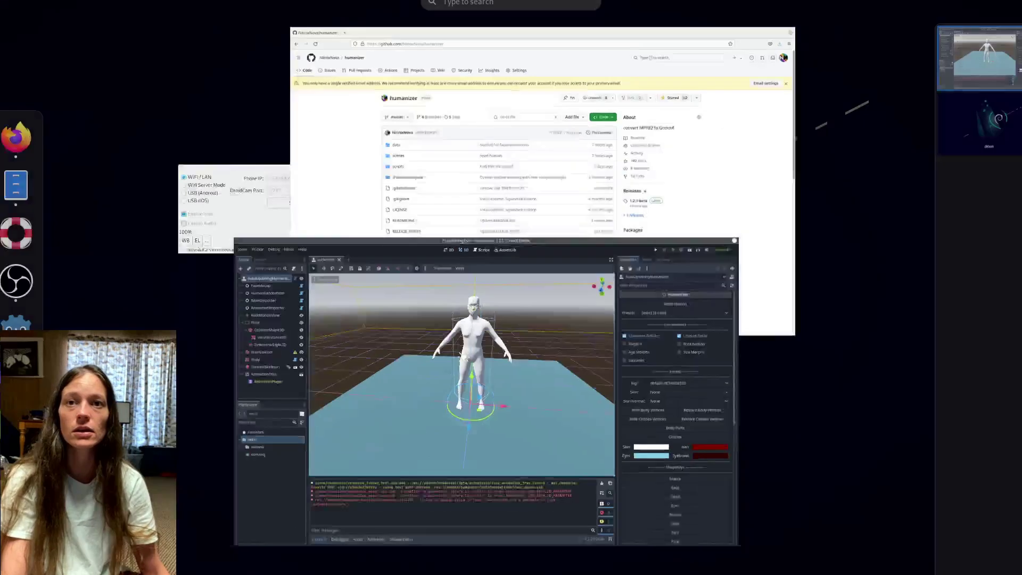
left_click(419, 169)
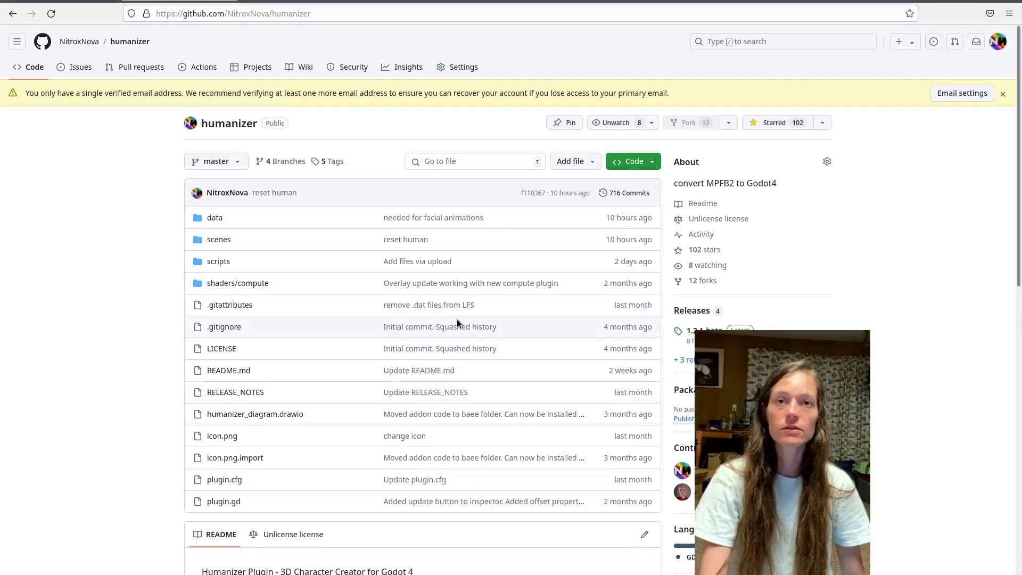
Glance at the repository's Code download options, then open the 1.2.1-beta release page.
left_click(633, 161)
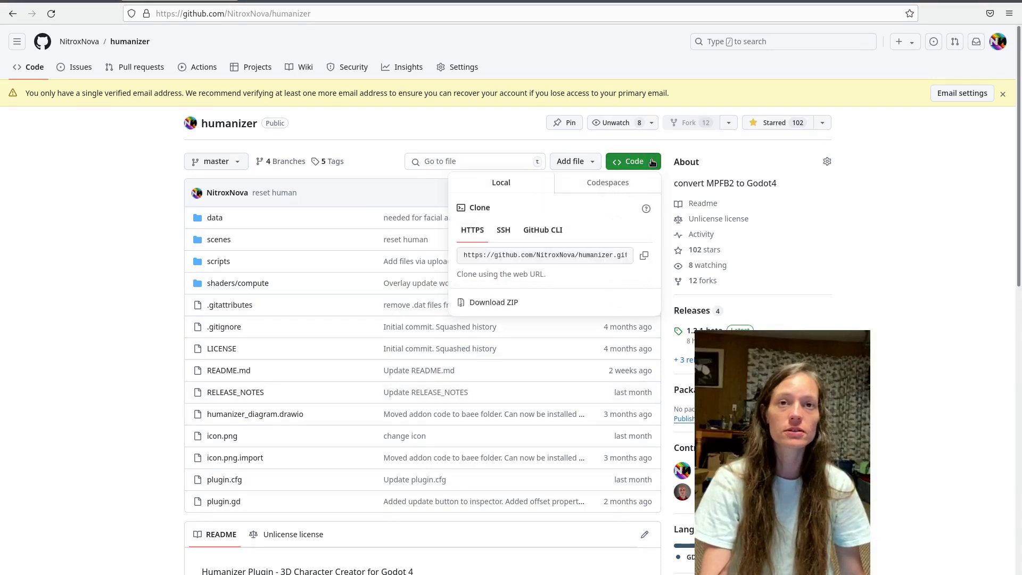
left_click(649, 160)
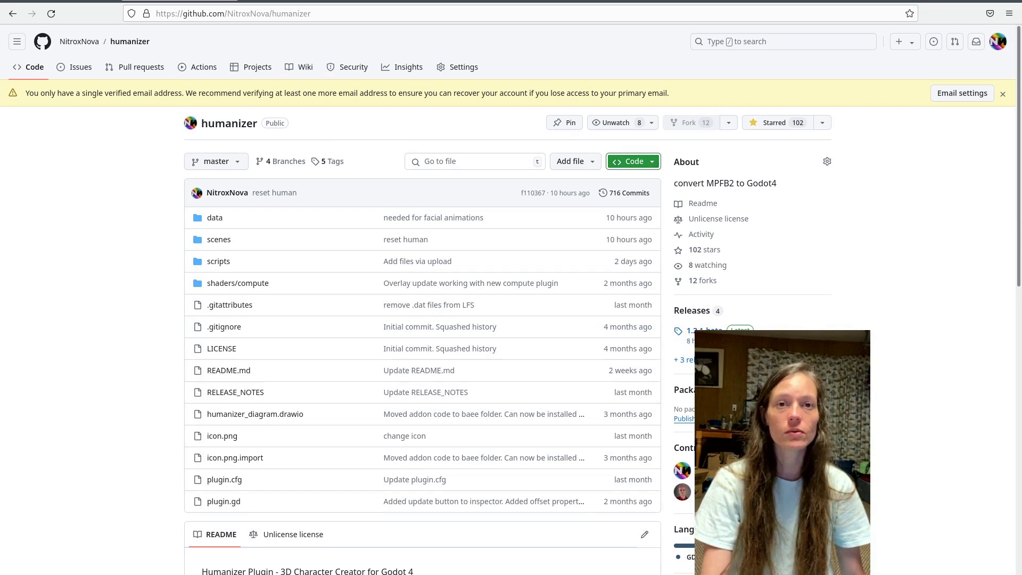
left_click(697, 330)
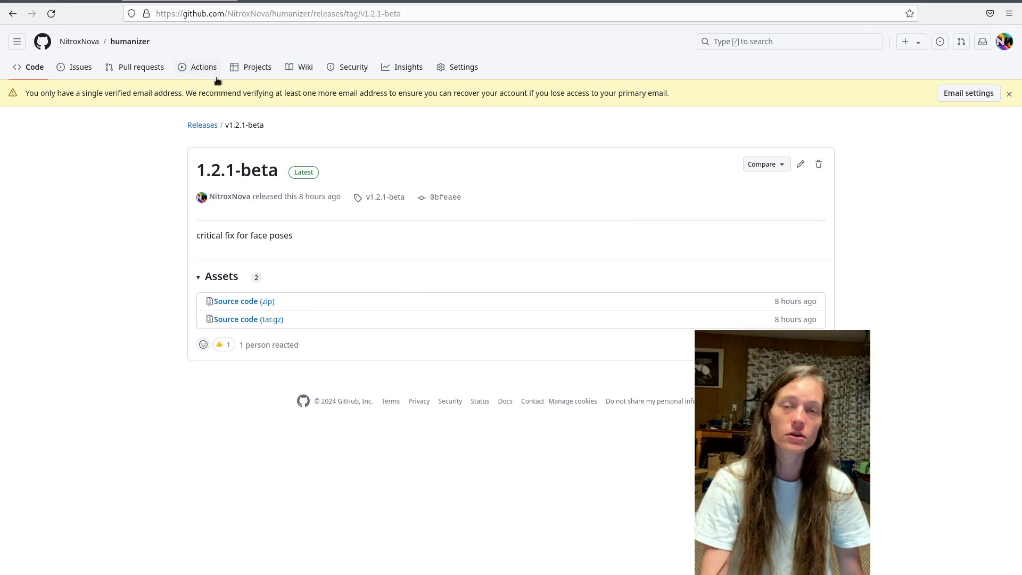
Check the Reign Bow Games Patreon tab, then bring up the Downloads folder in Files.
left_click(67, 2)
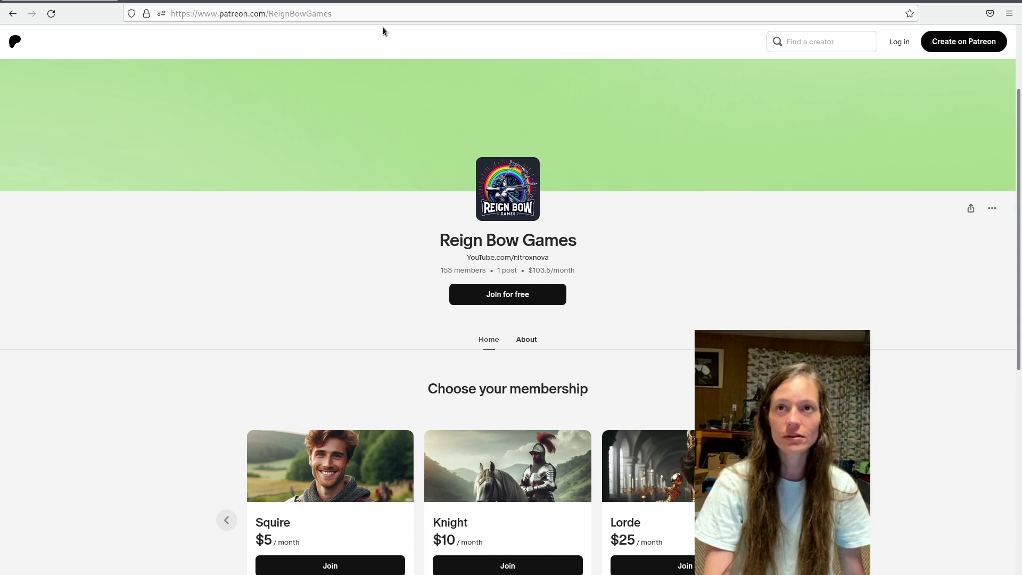
left_click(391, 13)
left_click(712, 329)
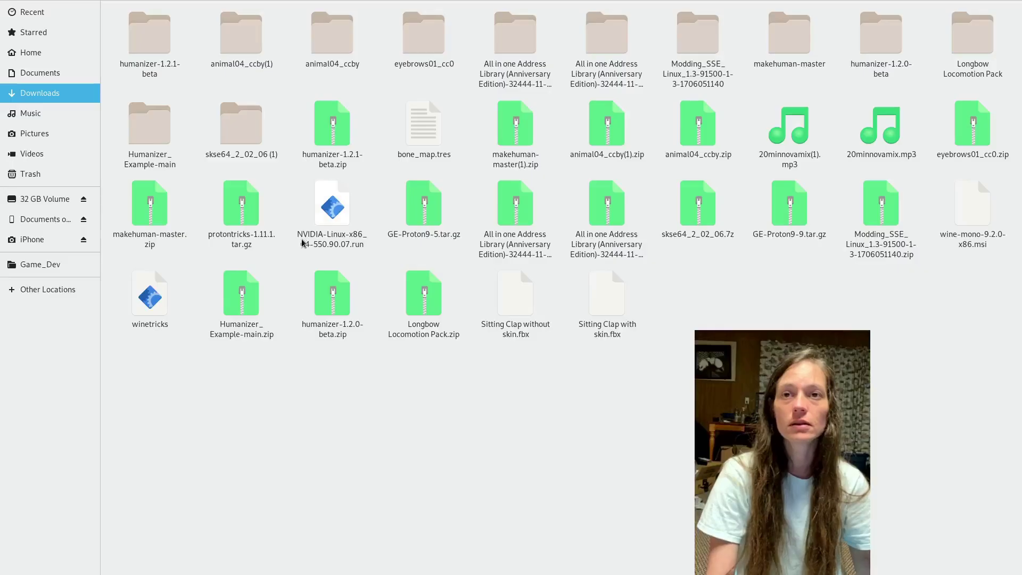
Open the downloaded humanizer-1.2.1-beta folder and select all of its contents.
left_click(348, 129)
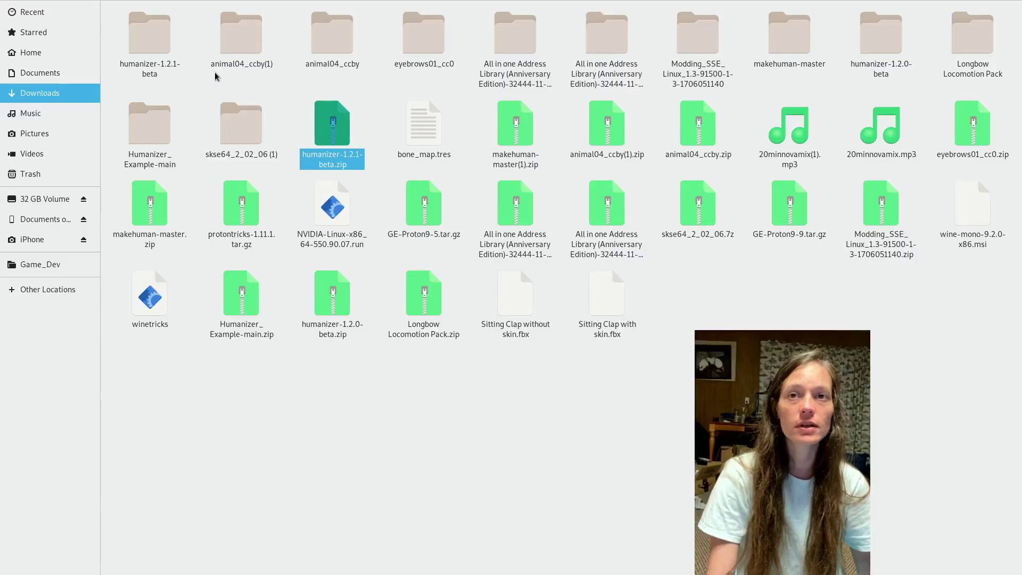
double_click(149, 33)
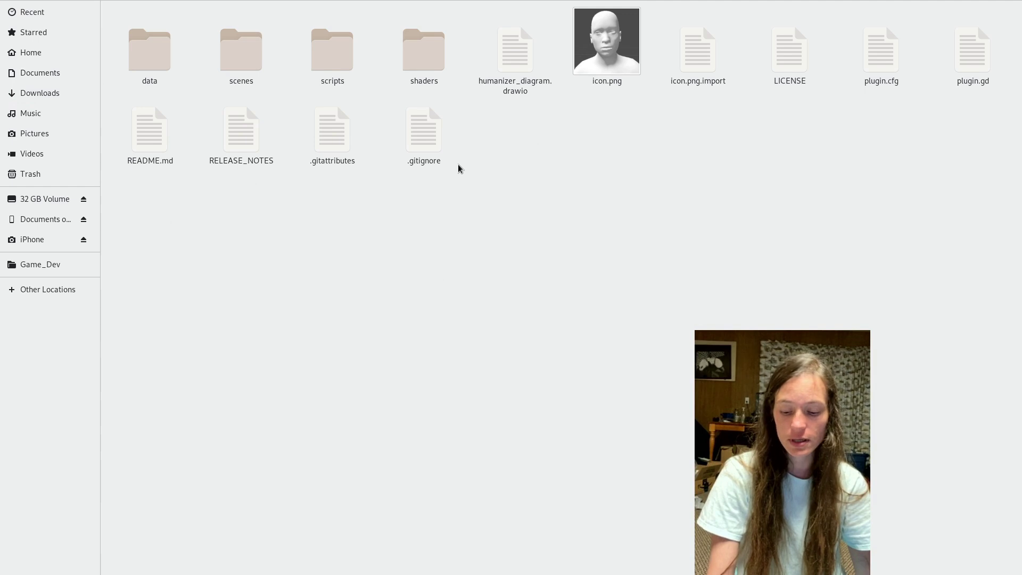
key("ctrl+a")
Navigate to Game_Dev > GoDot > Humanizer-2.11 > addons > humanizer.
left_click(47, 52)
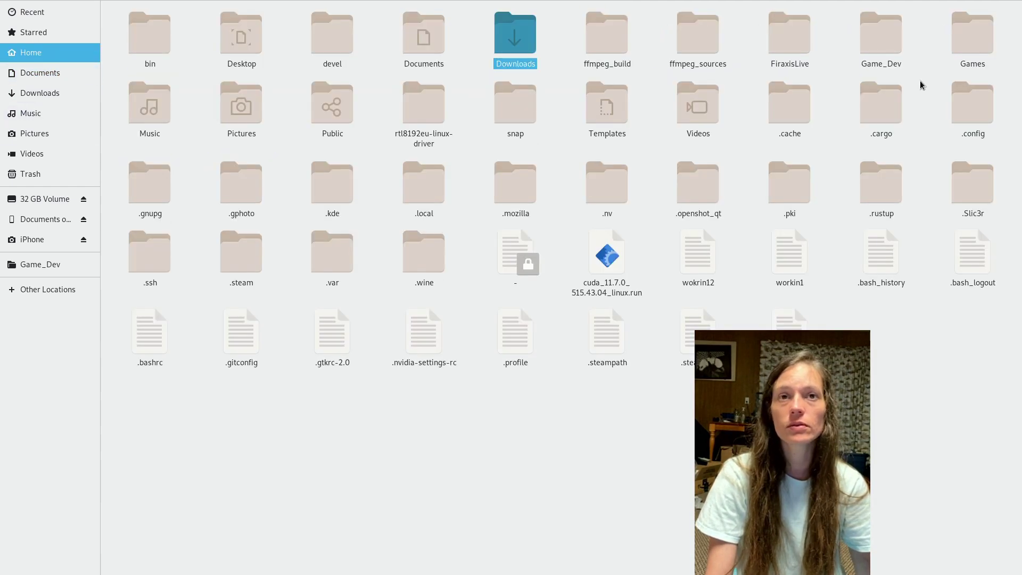
left_click(888, 41)
double_click(887, 48)
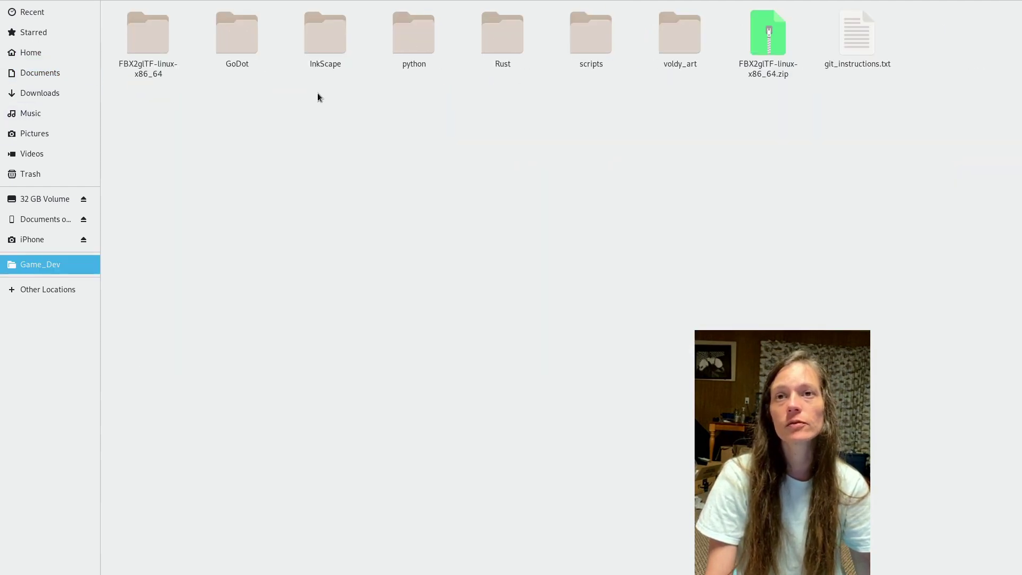
key("Return")
double_click(481, 40)
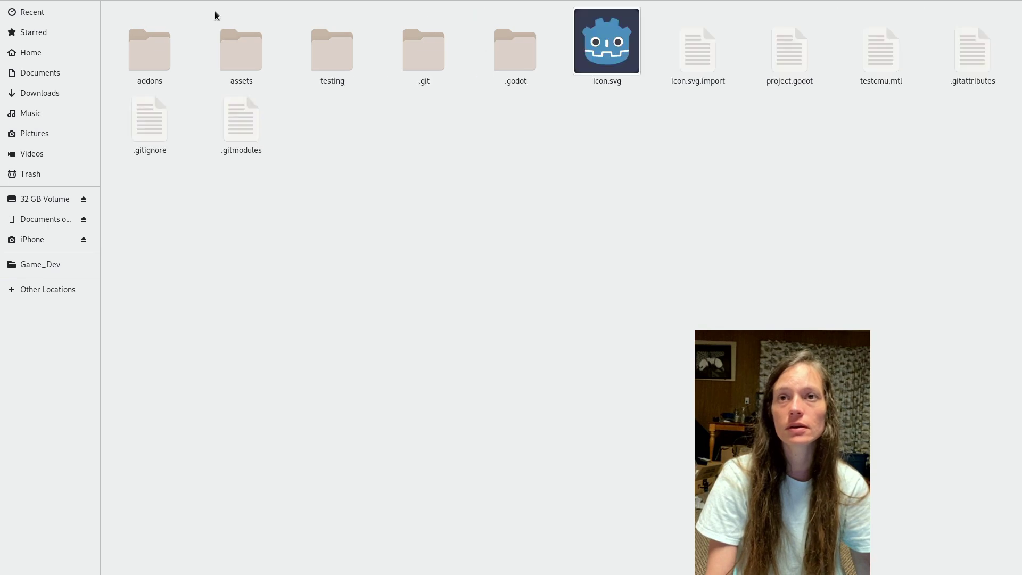
key("alt+Left")
double_click(320, 24)
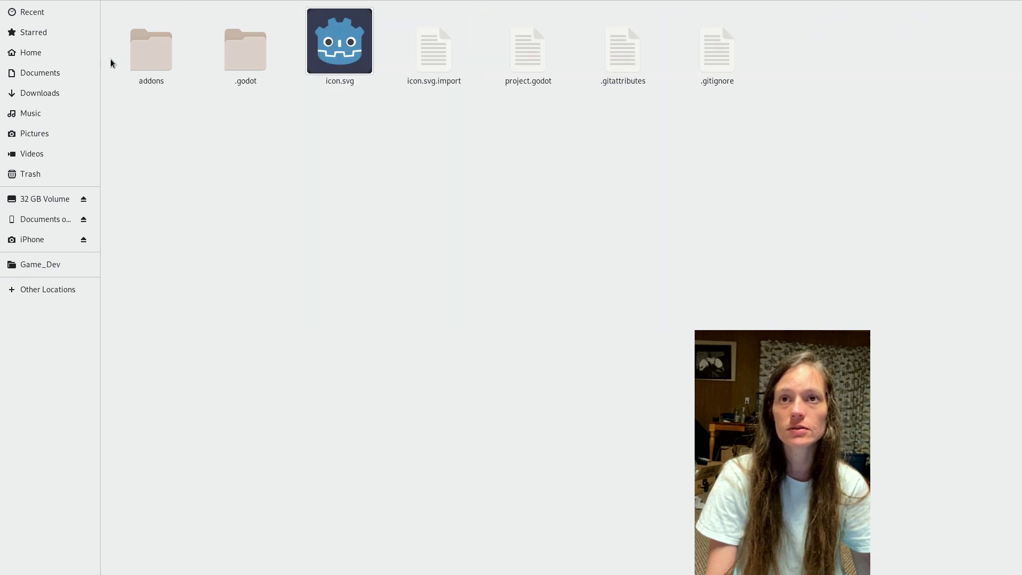
double_click(170, 54)
double_click(190, 50)
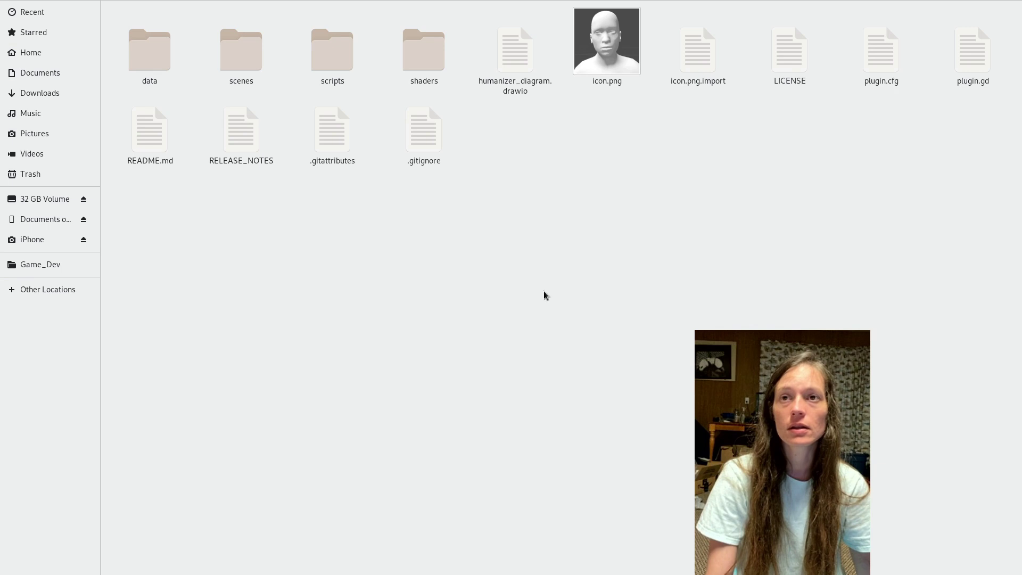
Delete the old addon's 14 items, then undo to restore them.
key("ctrl+a")
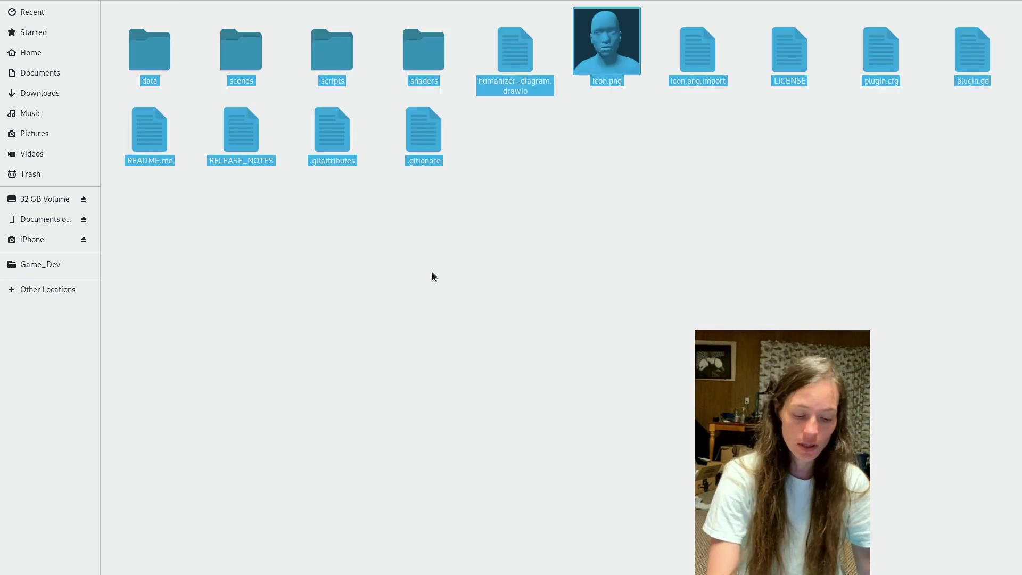
key("Delete")
key("ctrl+z")
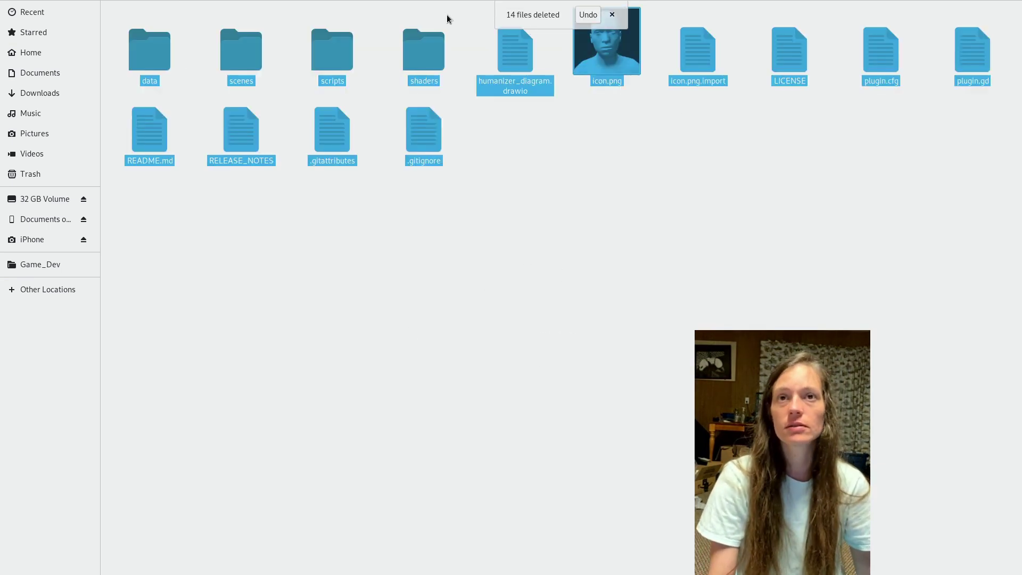
Step back up out of the humanizer addon folder and launch Godot_v4.2.2.
key("alt+Left")
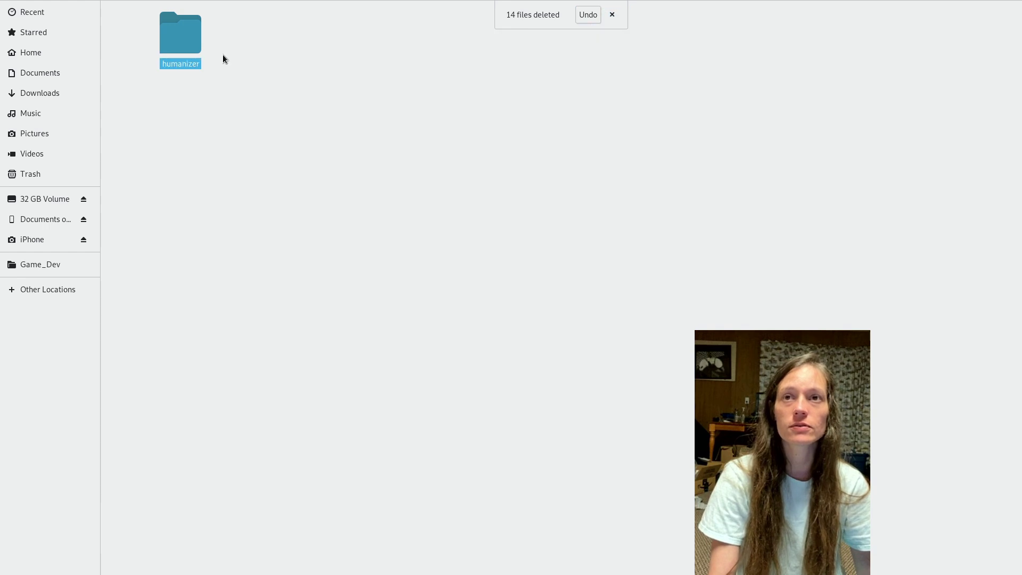
left_click(251, 126)
left_click(175, 45)
double_click(174, 45)
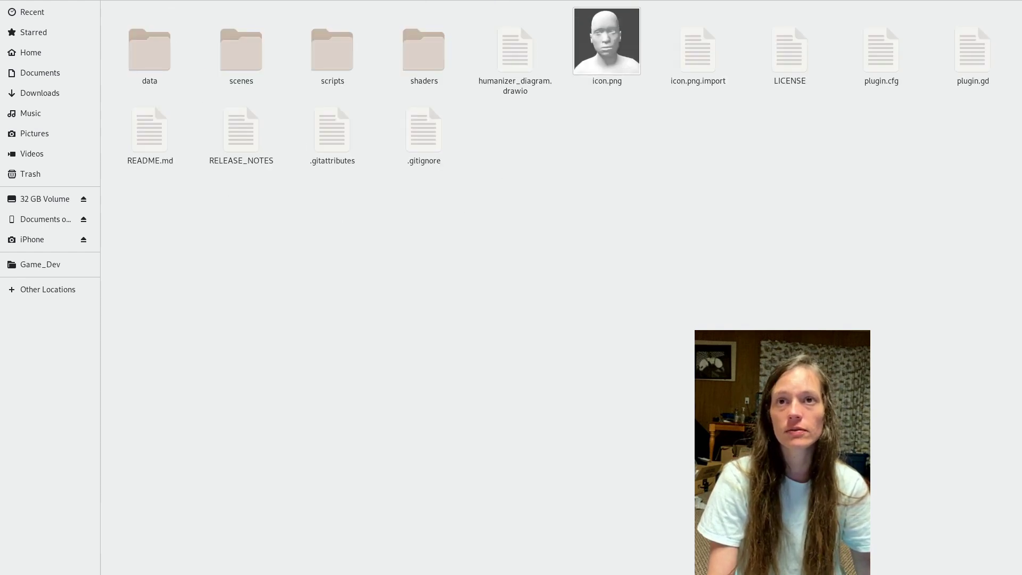
key("alt+Left")
double_click(904, 79)
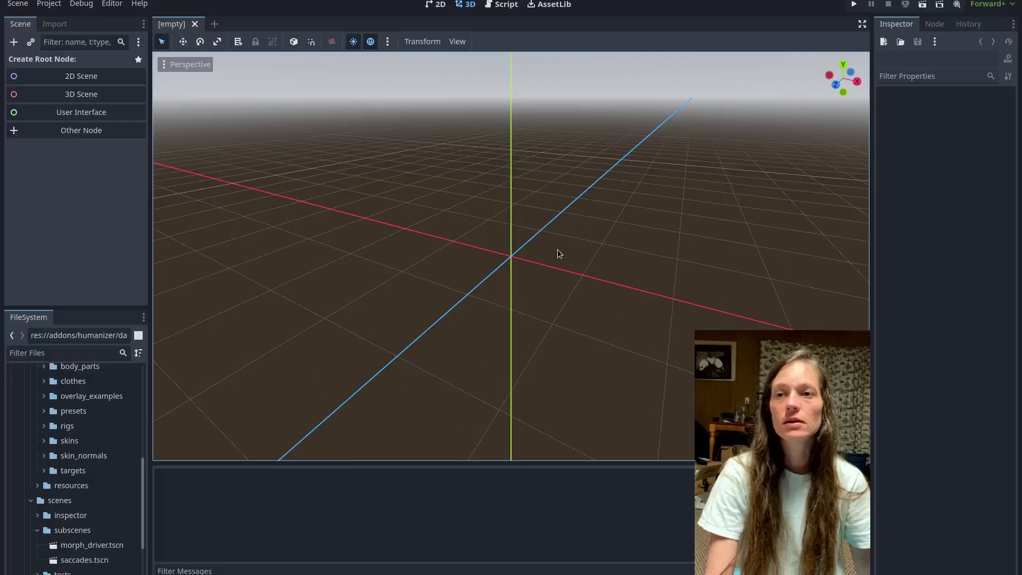
Open authoring.tscn from the FileSystem dock and zoom in on the character.
scroll(93, 527, "down", 3)
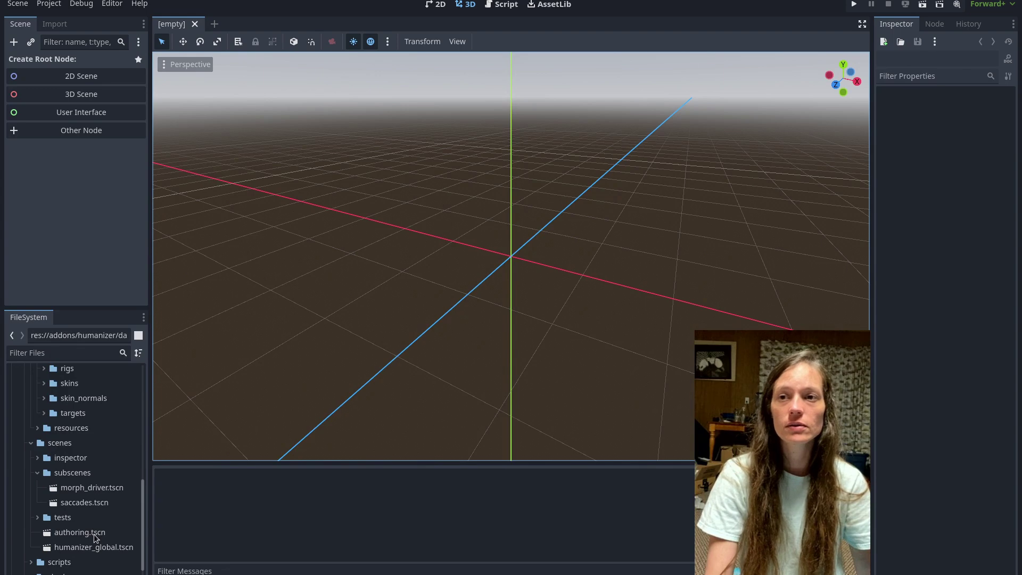
scroll(95, 537, "down", 2)
left_click(89, 504)
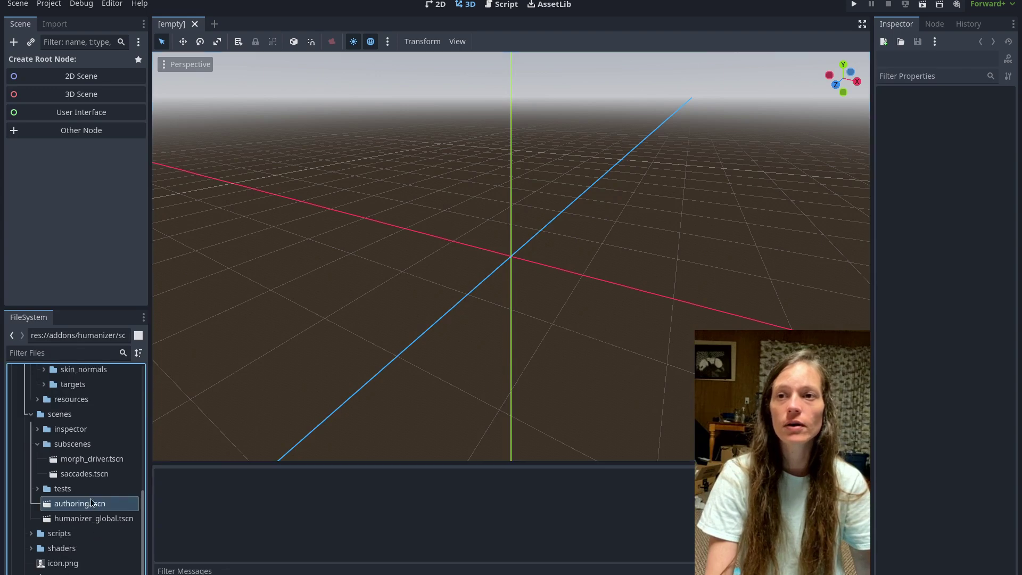
scroll(563, 190, "up", 5)
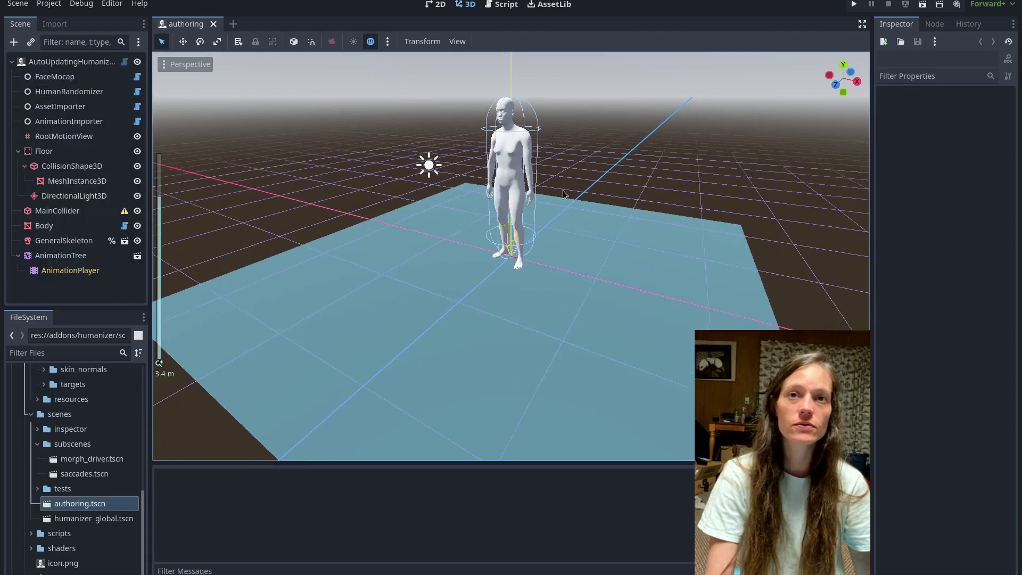
middle_click_drag(570, 184, 598, 263)
scroll(597, 263, "up", 2)
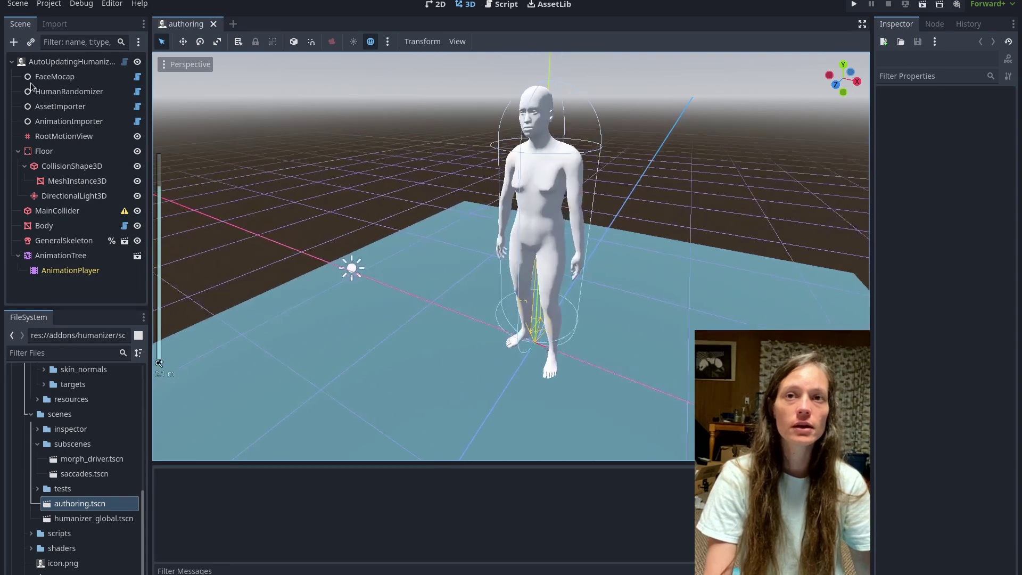
Set the AutoUpdatingHumanizer root node's Rig to default-RETARGETED.
left_click(42, 63)
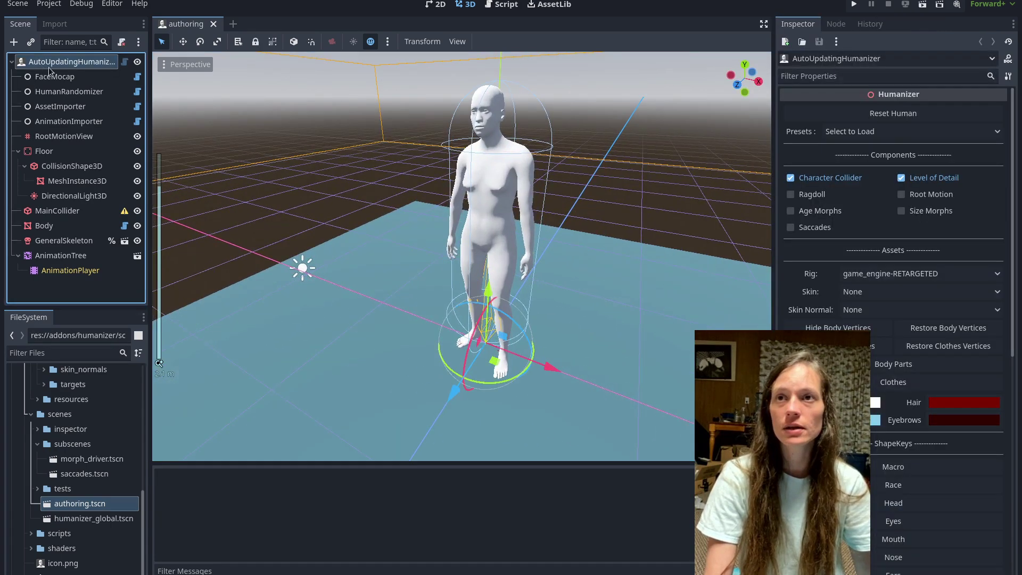
left_click(897, 278)
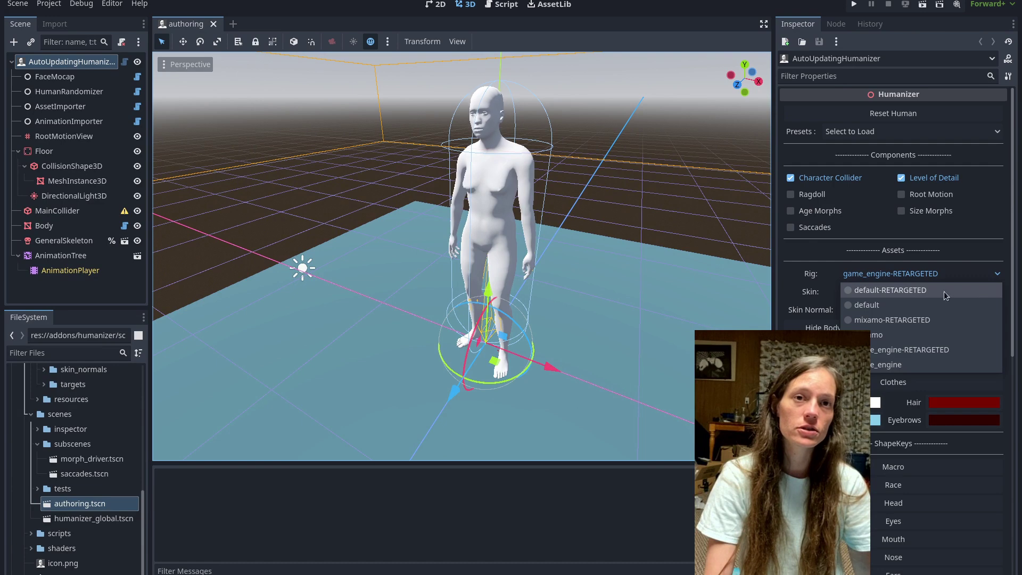
left_click(898, 291)
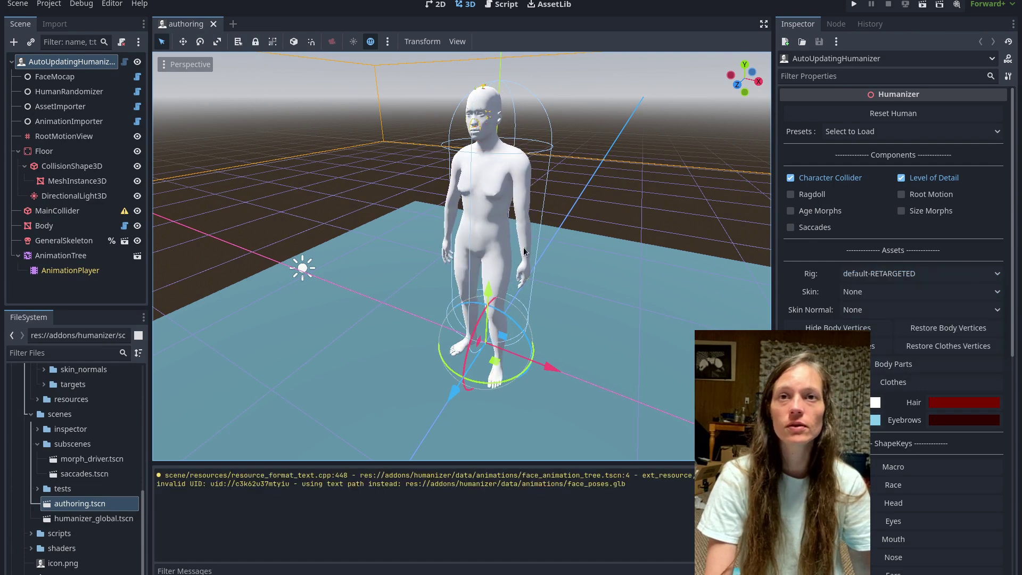
mouse_move(523, 247)
middle_mouse_down()
mouse_move(579, 245)
mouse_move(532, 244)
middle_mouse_up()
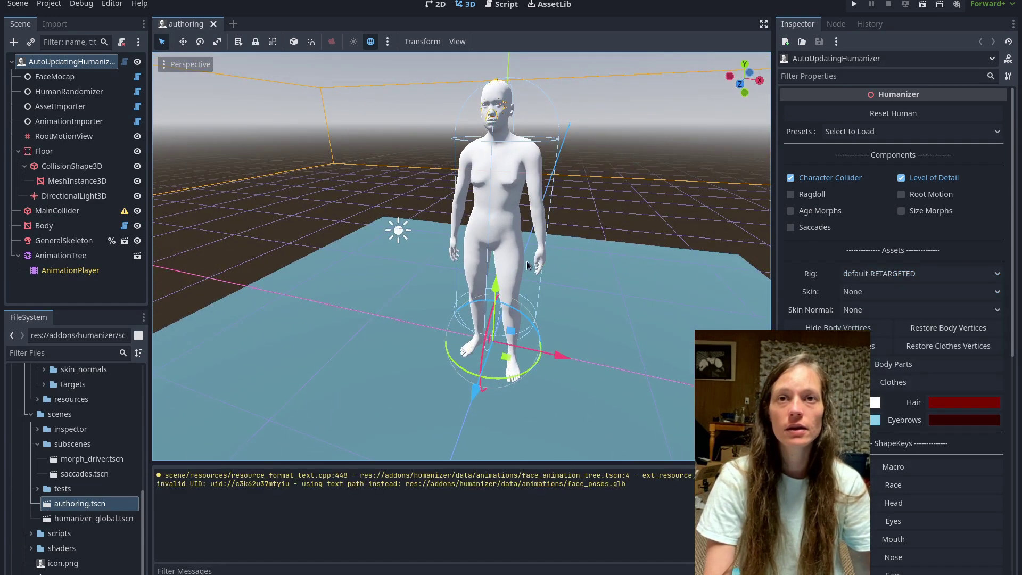
scroll(527, 264, "up", 4)
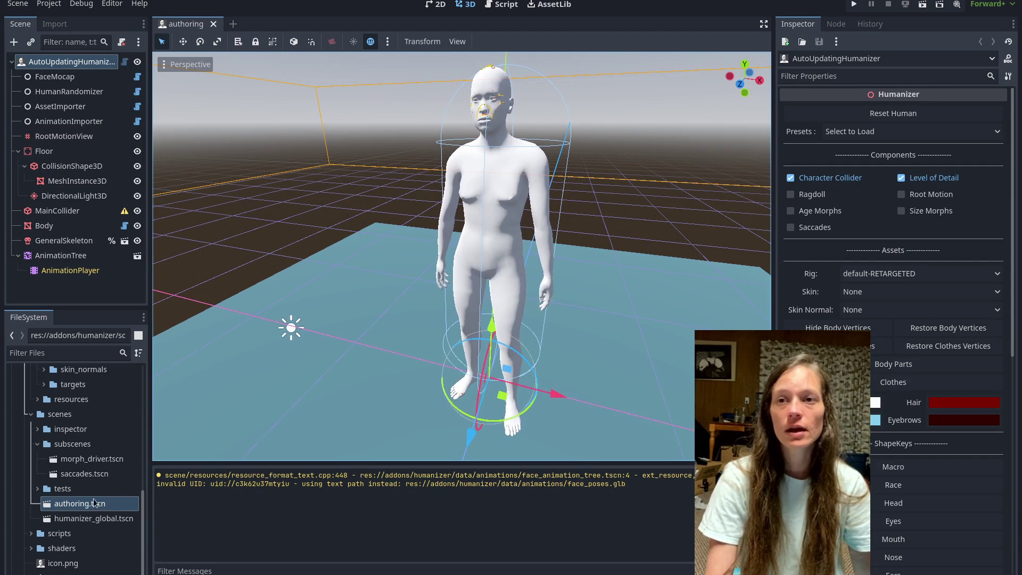
Review face_poses.glb's Import settings, then reselect FaceMocap and the AutoUpdatingHumanizer root.
scroll(105, 479, "up", 5)
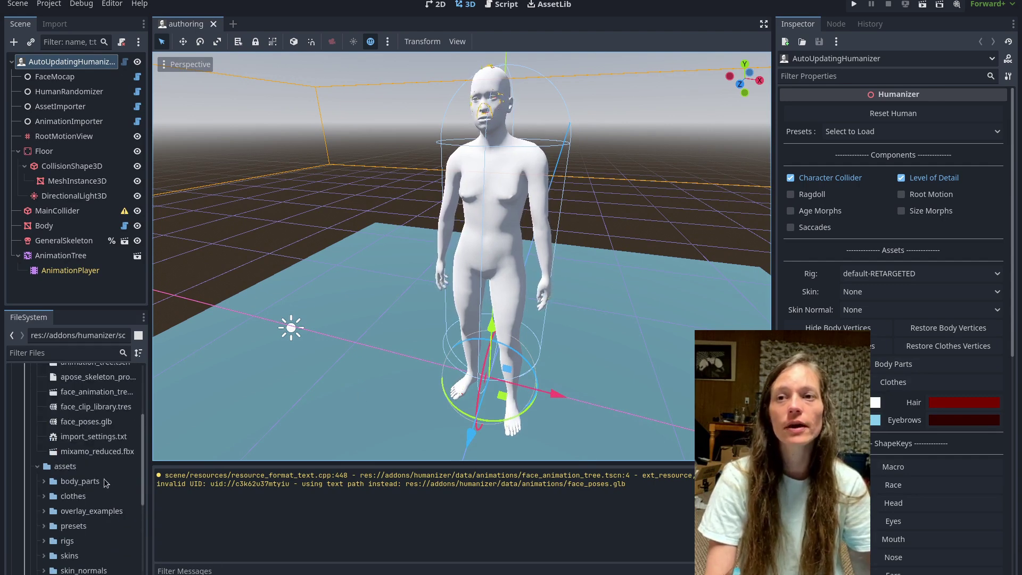
left_click(102, 423)
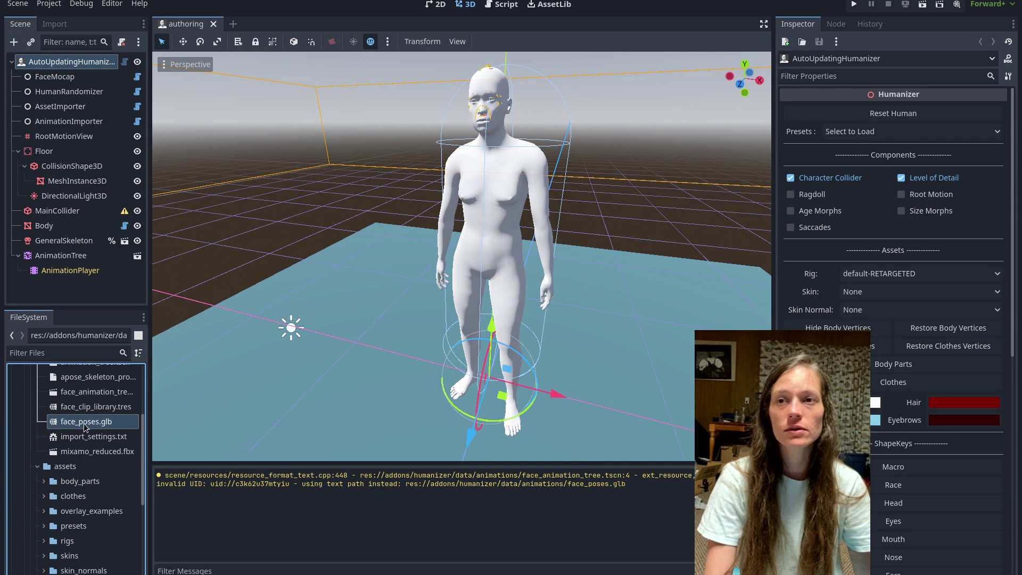
left_click(63, 29)
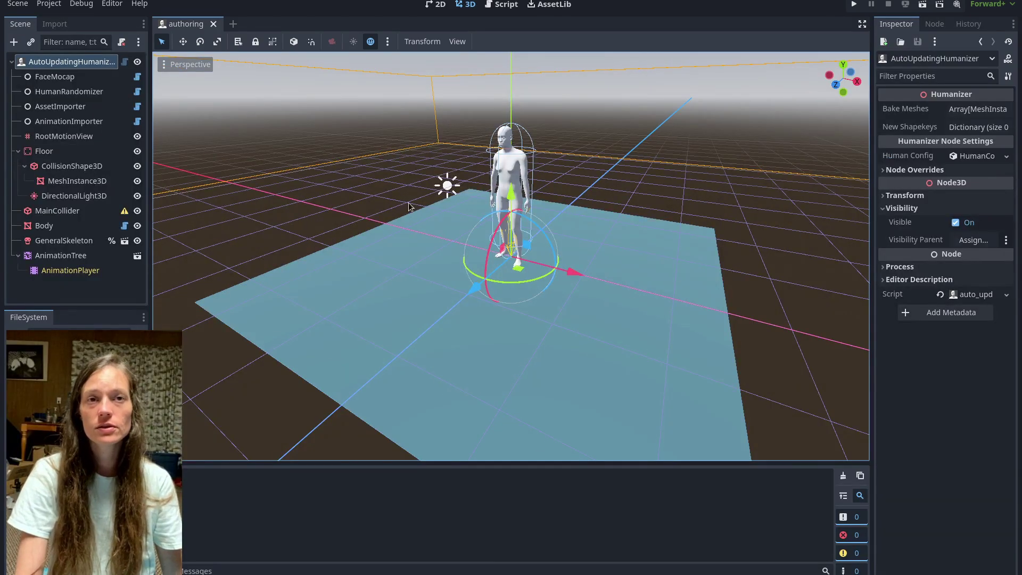
left_click(51, 78)
left_click(66, 62)
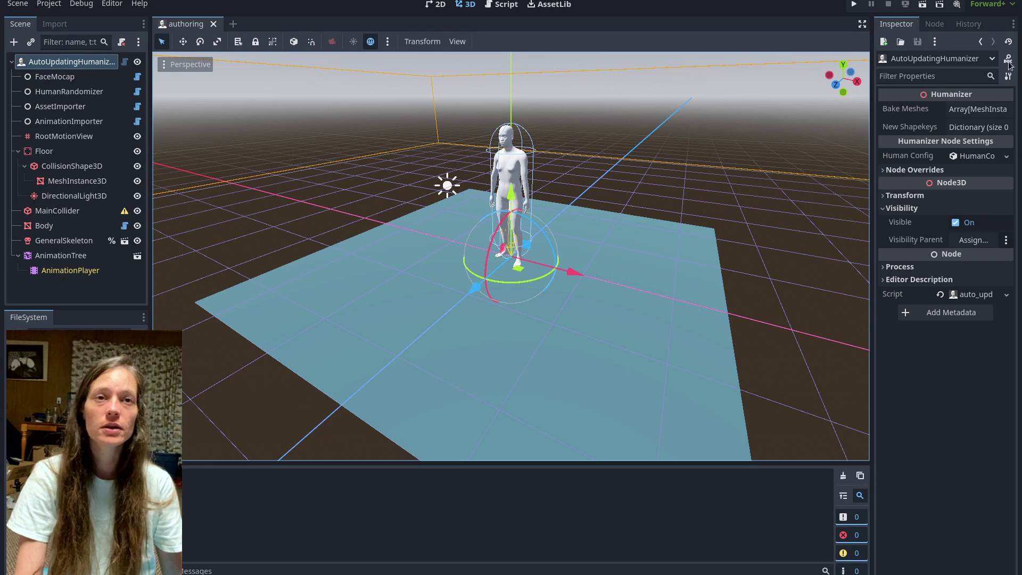
Enable the Humanizer plugin in Project Settings' Plugins list.
left_click(51, 4)
left_click(68, 19)
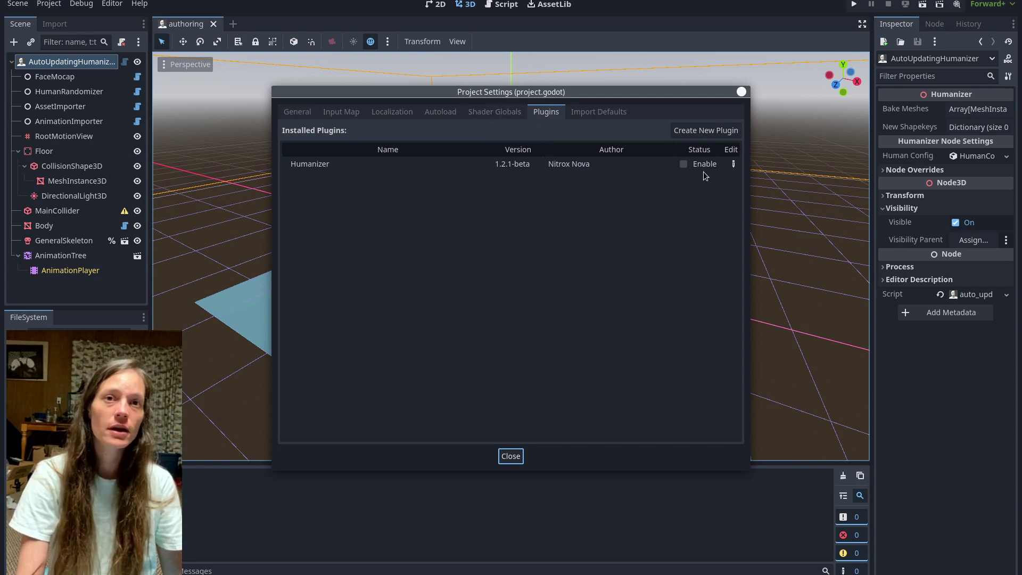
left_click(487, 111)
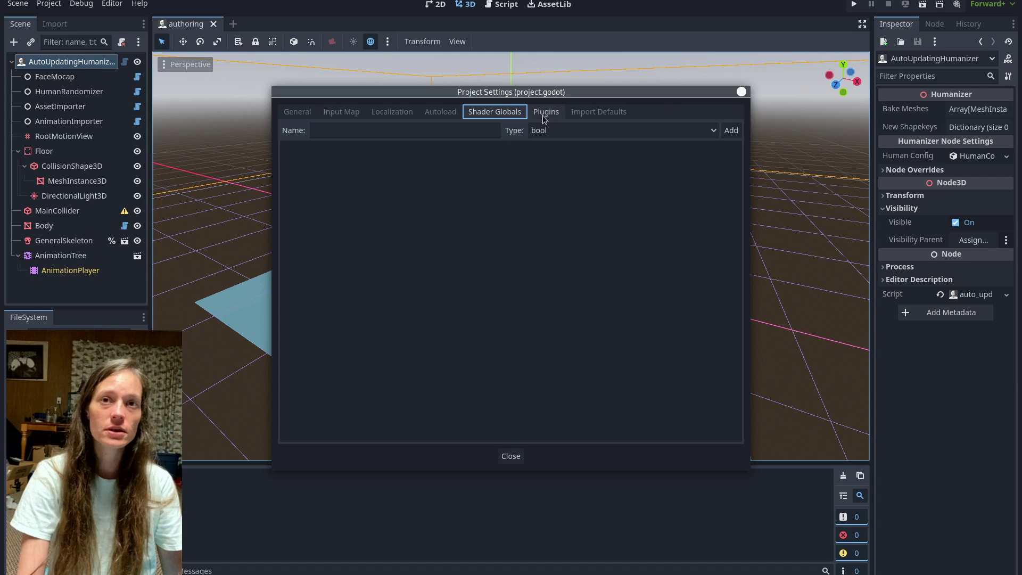
left_click(545, 112)
left_click(683, 164)
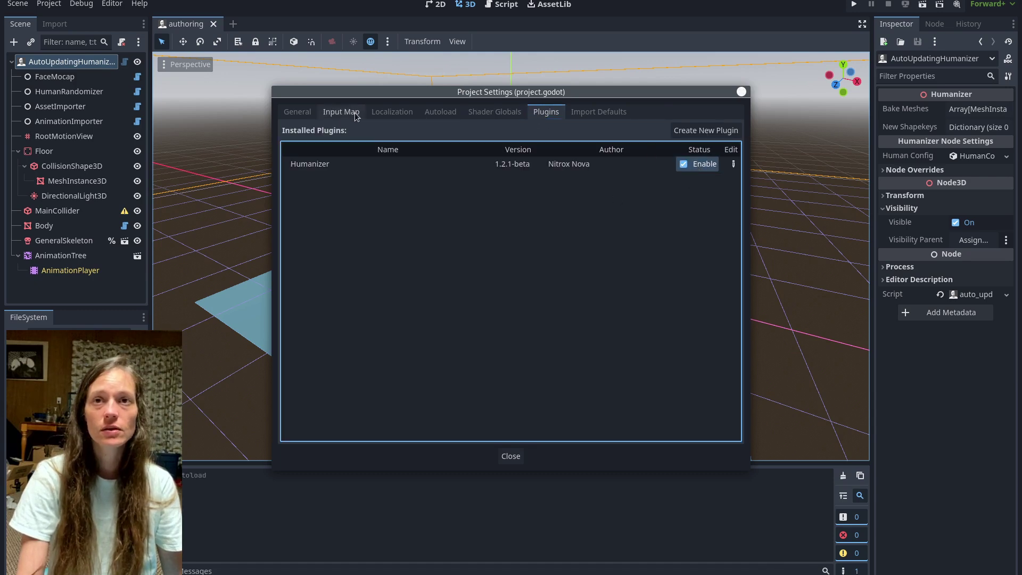
Untick the HumanizerGlobal autoload and close Project Settings.
left_click(444, 112)
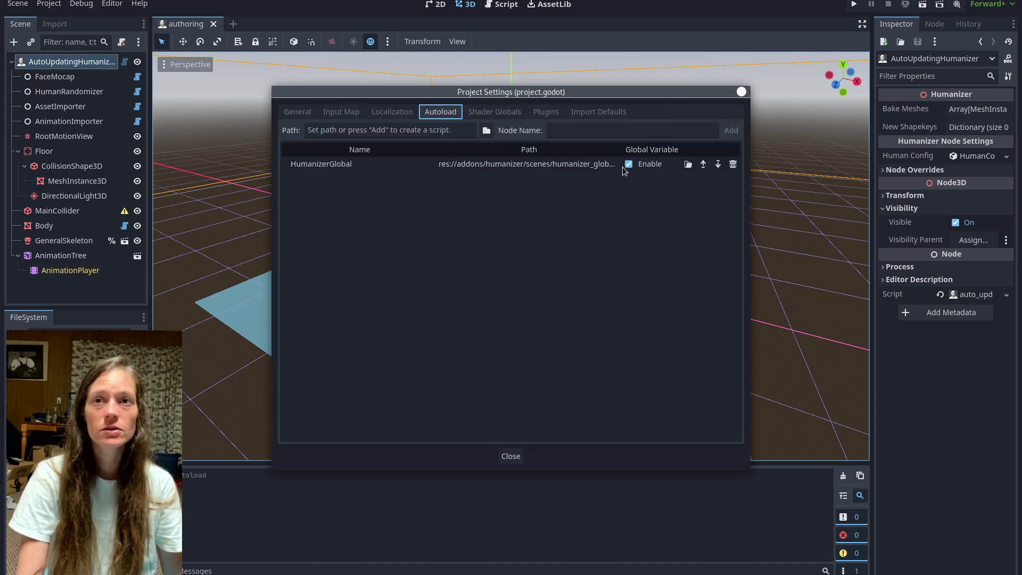
left_click(644, 166)
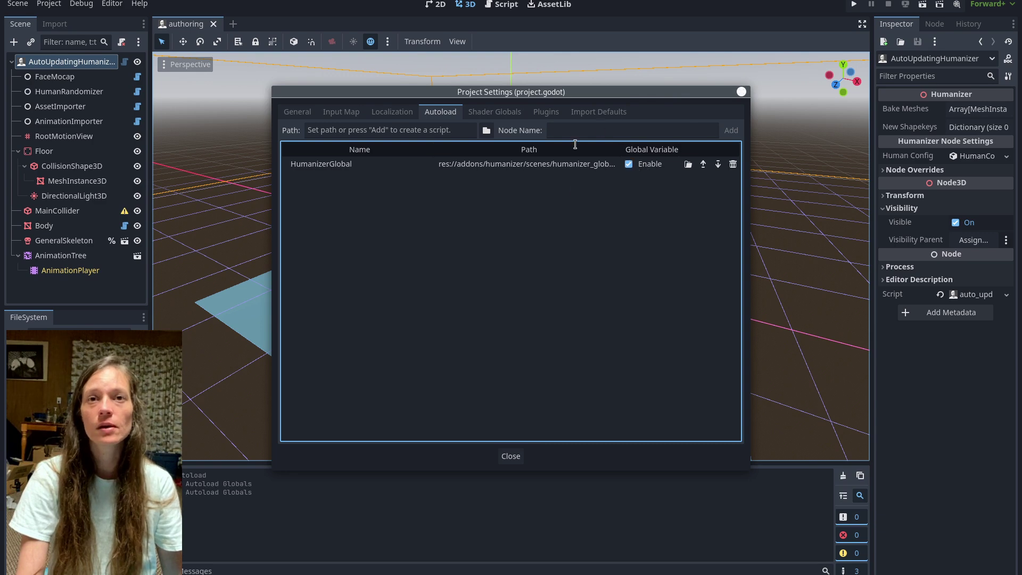
left_click(510, 456)
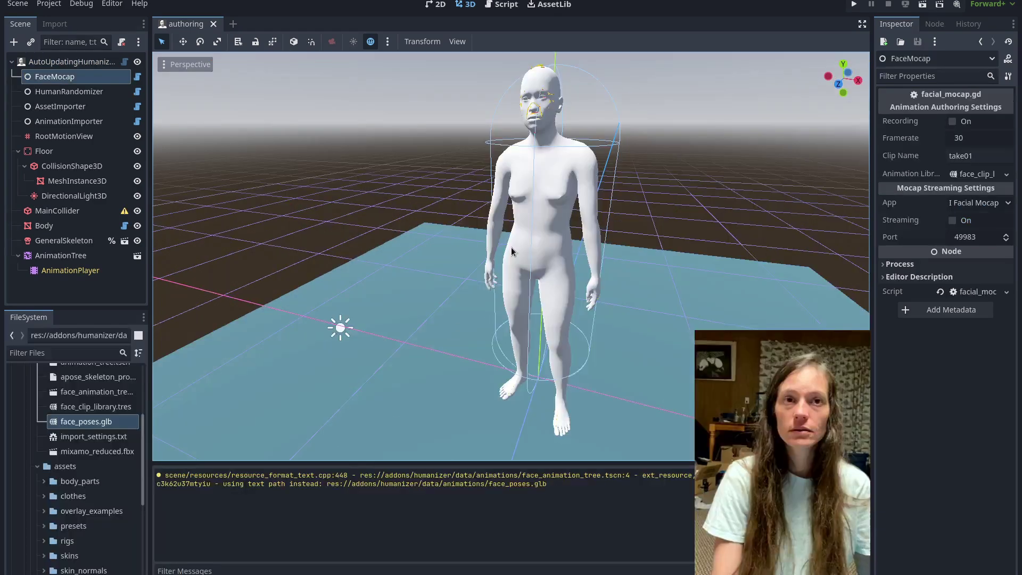
Keep I Facial Mocap as FaceMocap's App, then bring up the Activities overview.
left_click(971, 205)
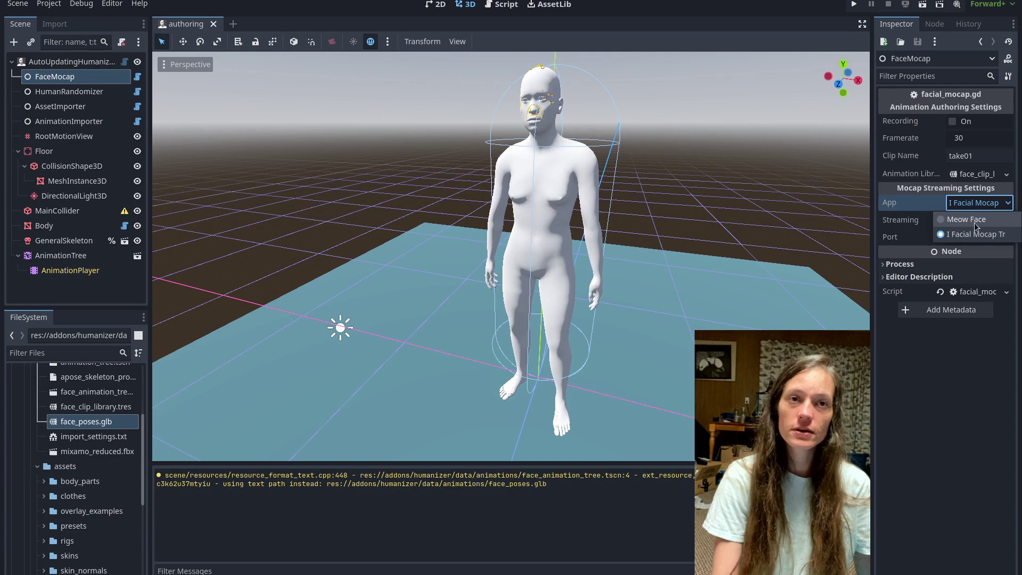
left_click(973, 206)
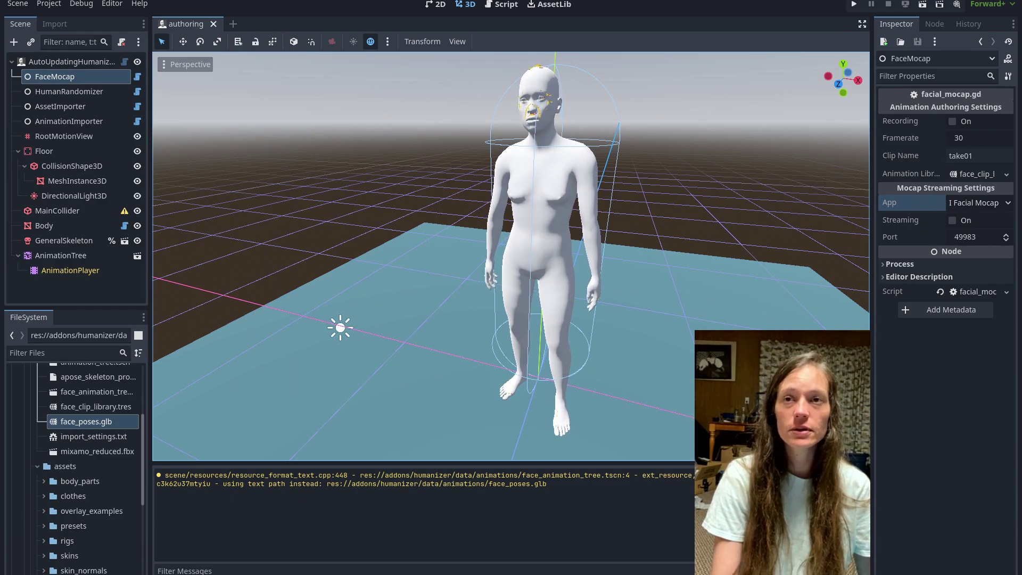
key("super")
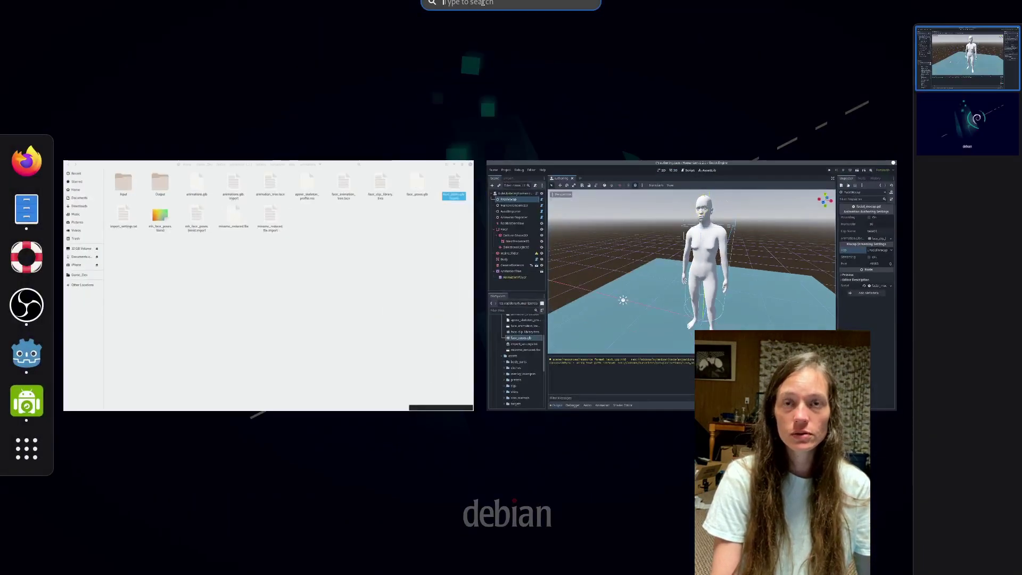
Launch Terminal, look up this machine's local IP address, and select it for copying.
type("ter")
key("Return")
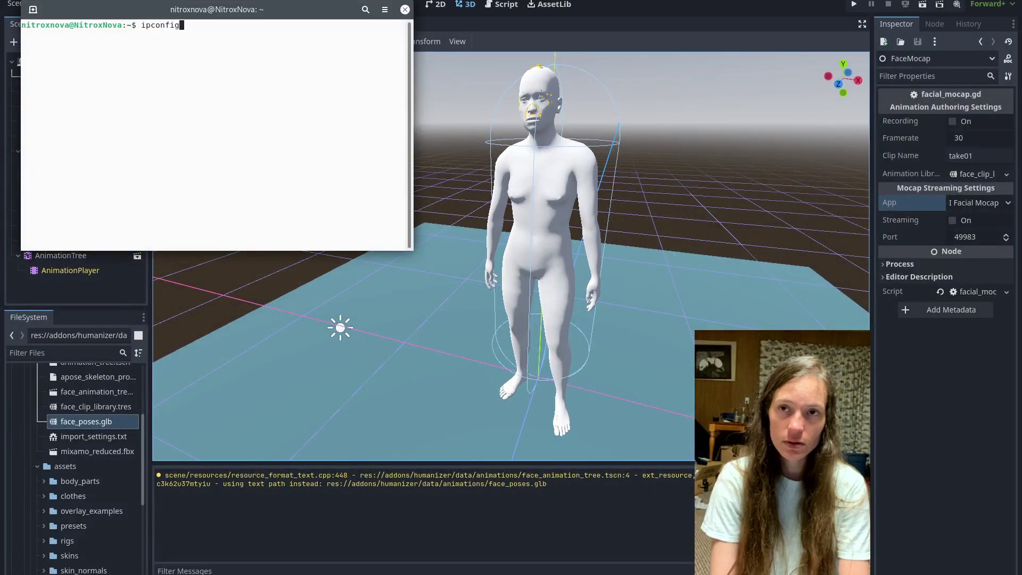
type("ipconfig")
key("Return")
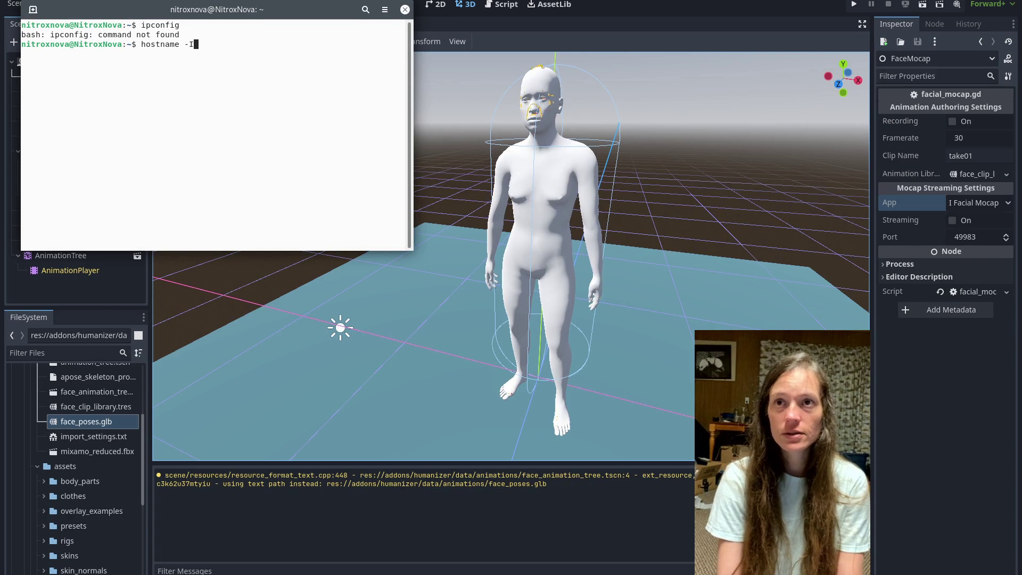
key("Return")
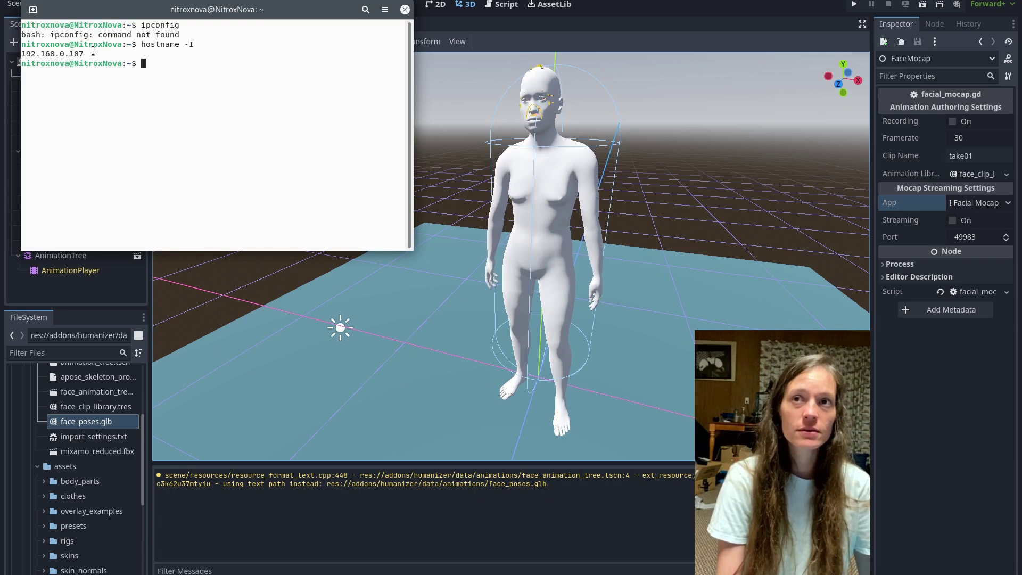
left_click_drag(84, 54, 22, 51)
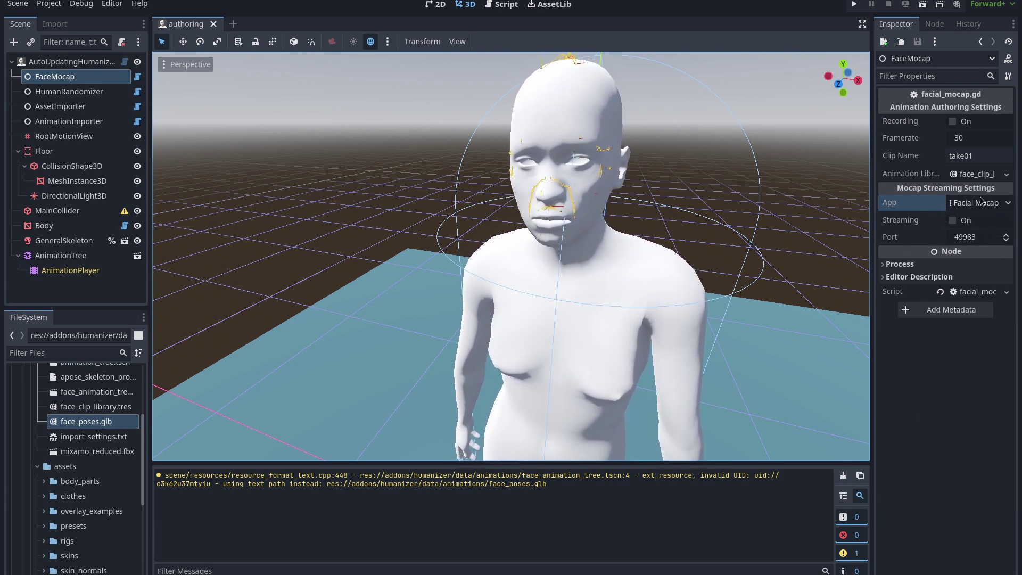
Tick Streaming under Mocap Streaming Settings so live facial mocap drives the character's face.
left_click(964, 220)
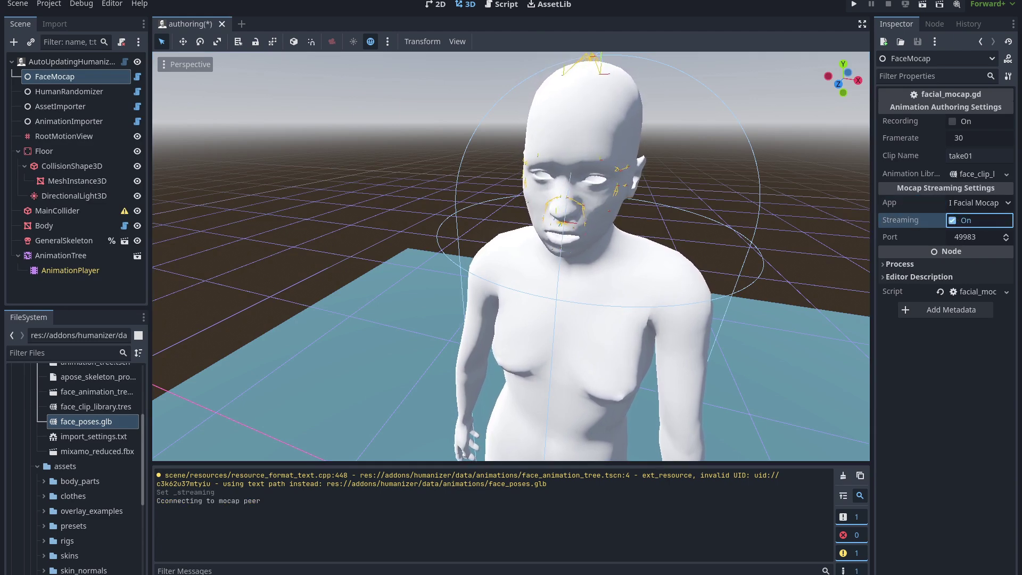
scroll(614, 223, "up", 2)
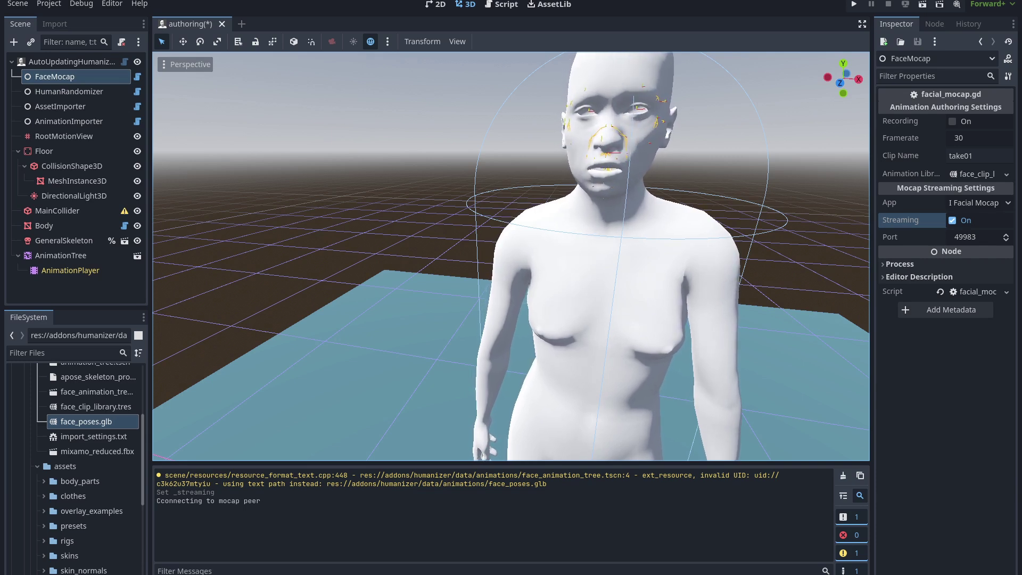
Change the FaceMocap clip name to take02.
left_click(982, 155)
key("BackSpace")
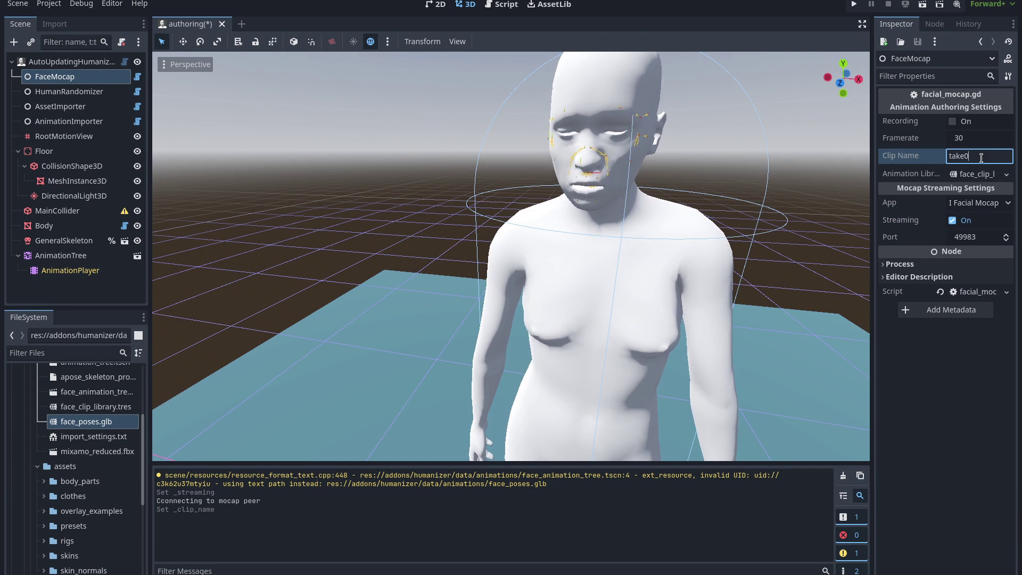
type("2")
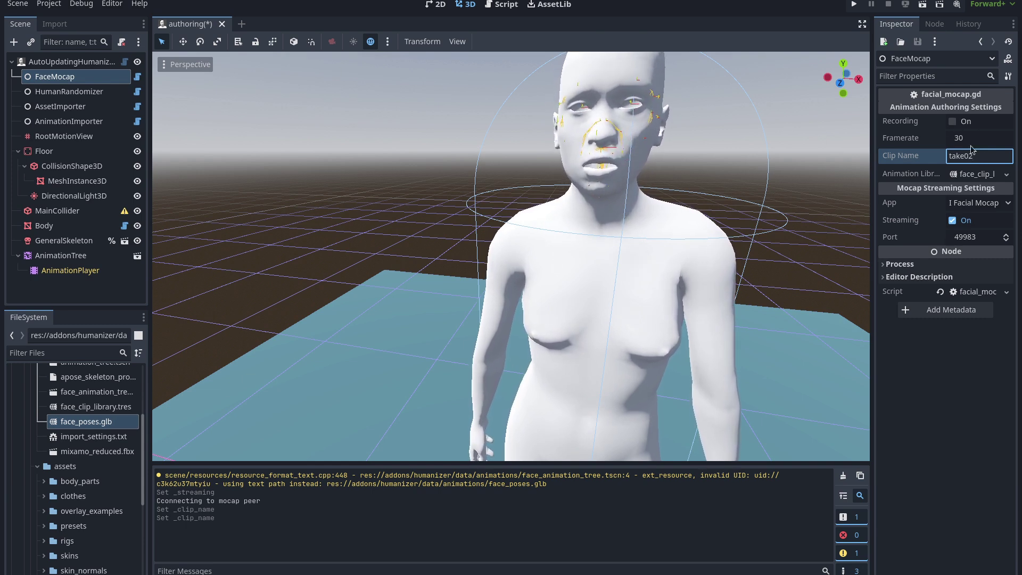
left_click(965, 122)
Record the take02 facial clip by toggling Recording On and off, then select AnimationPlayer.
left_click(965, 121)
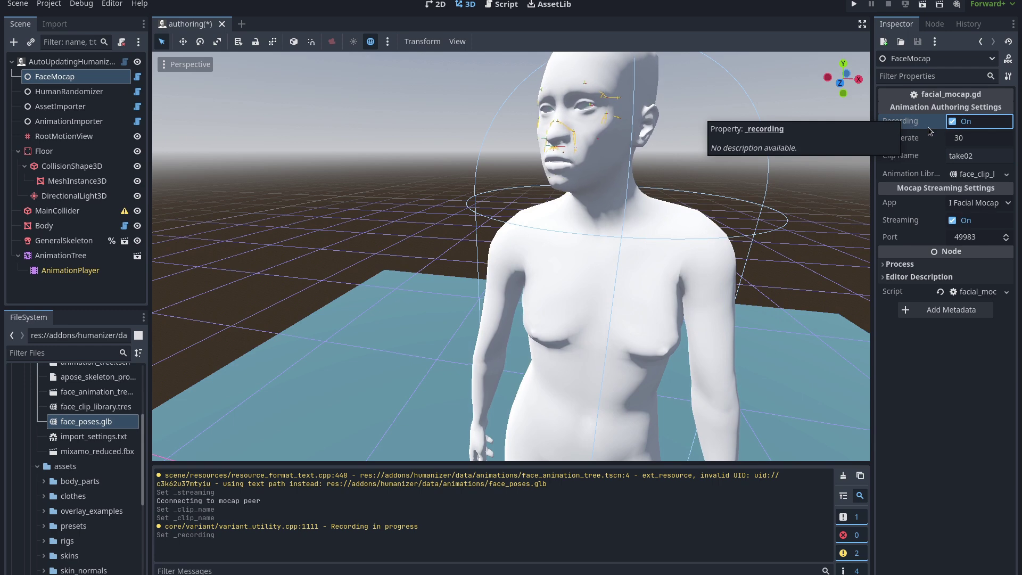
left_click(964, 122)
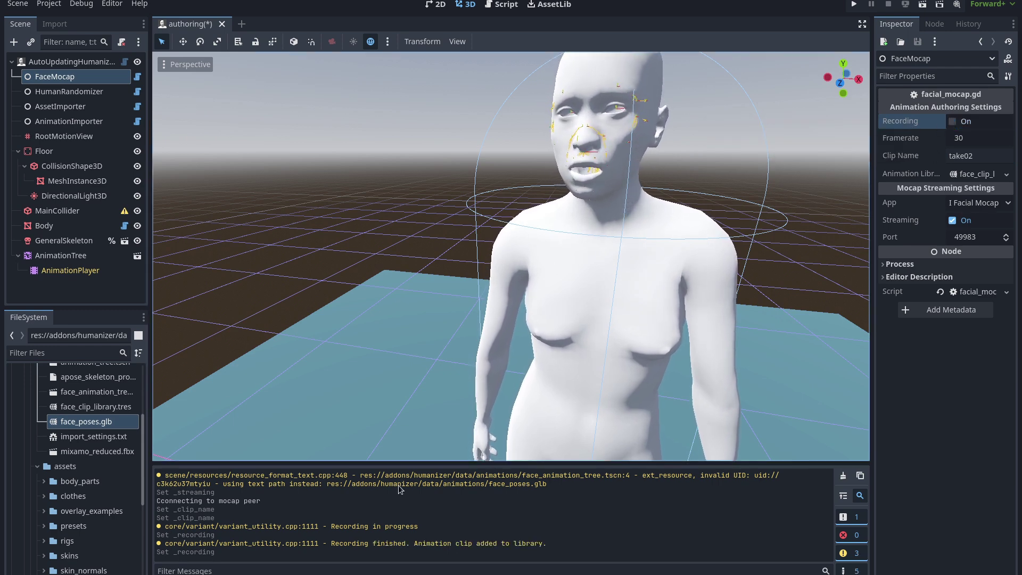
left_click(58, 270)
Load addons/humanizer/data/animations/face_clip_library.tres as an animation library via Manage Animations.
left_click(309, 467)
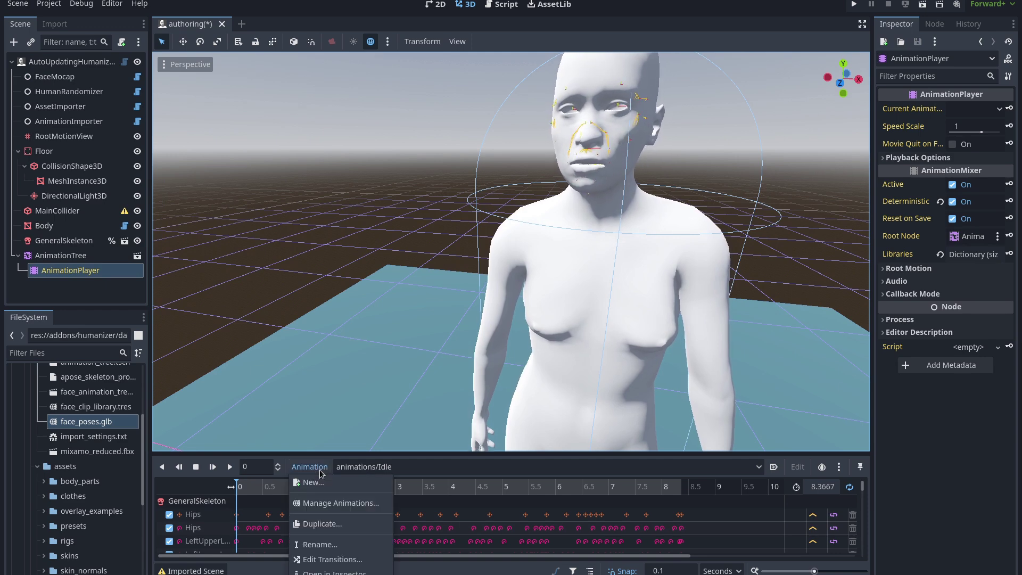
left_click(342, 497)
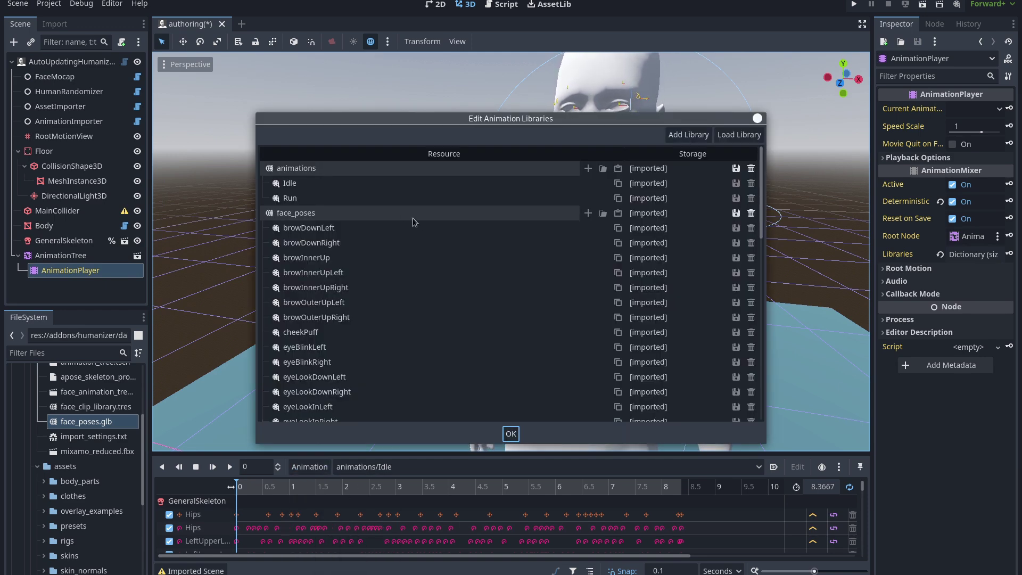
left_click(738, 135)
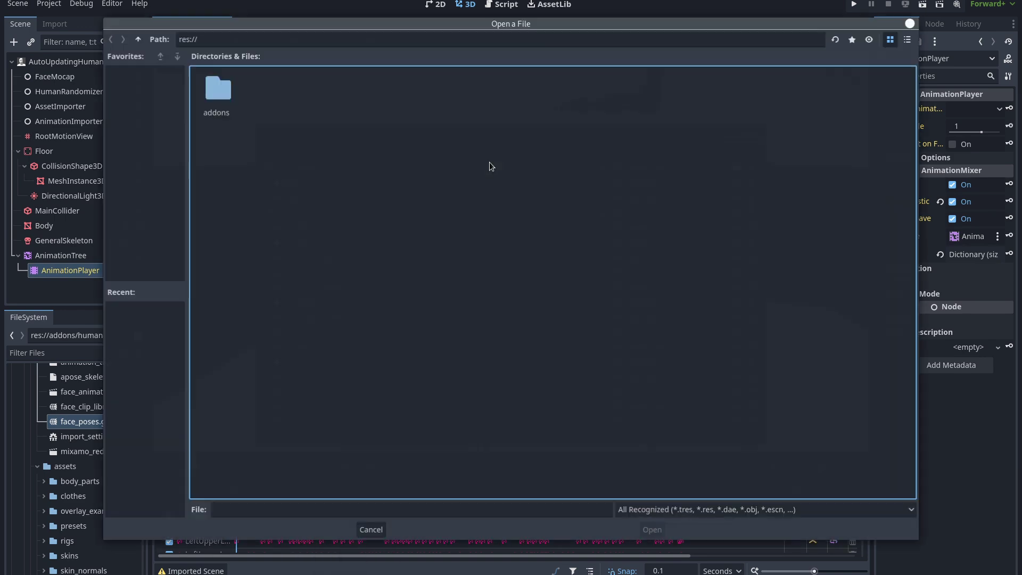
double_click(222, 110)
double_click(224, 110)
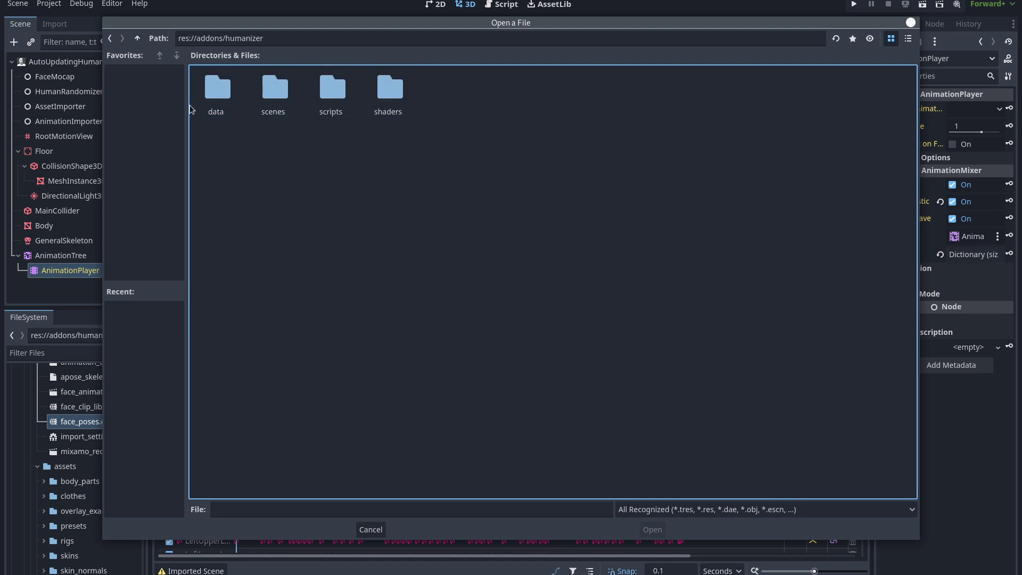
double_click(228, 104)
double_click(240, 108)
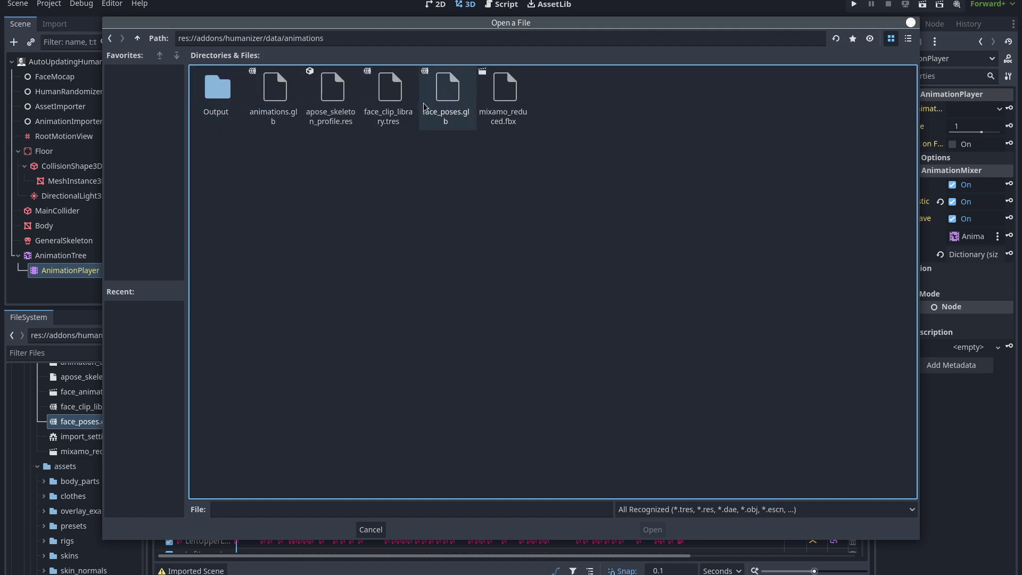
left_click(386, 95)
double_click(387, 98)
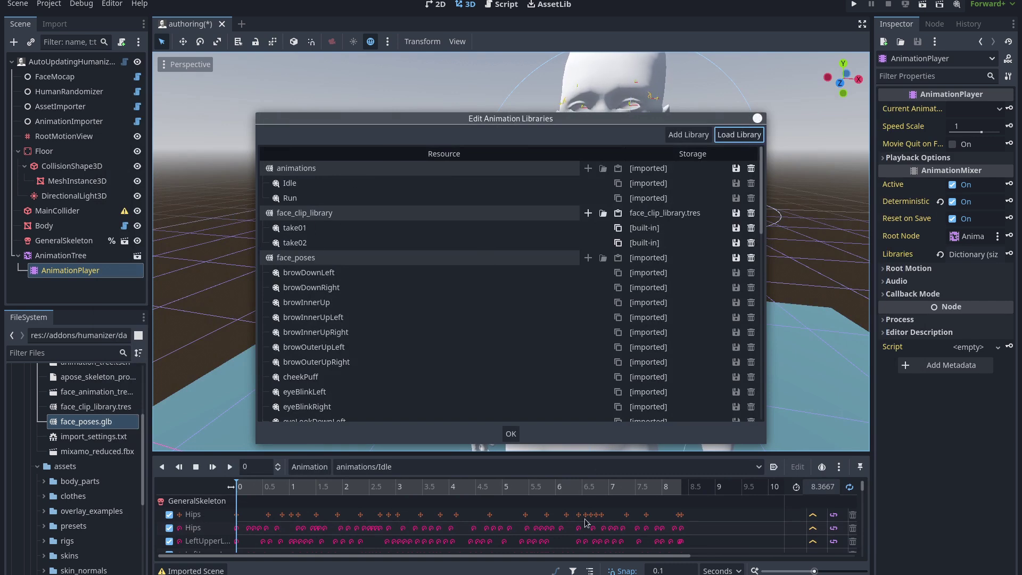
Confirm the library changes and pick face_clip_library/take02 in the animation dropdown.
left_click(512, 434)
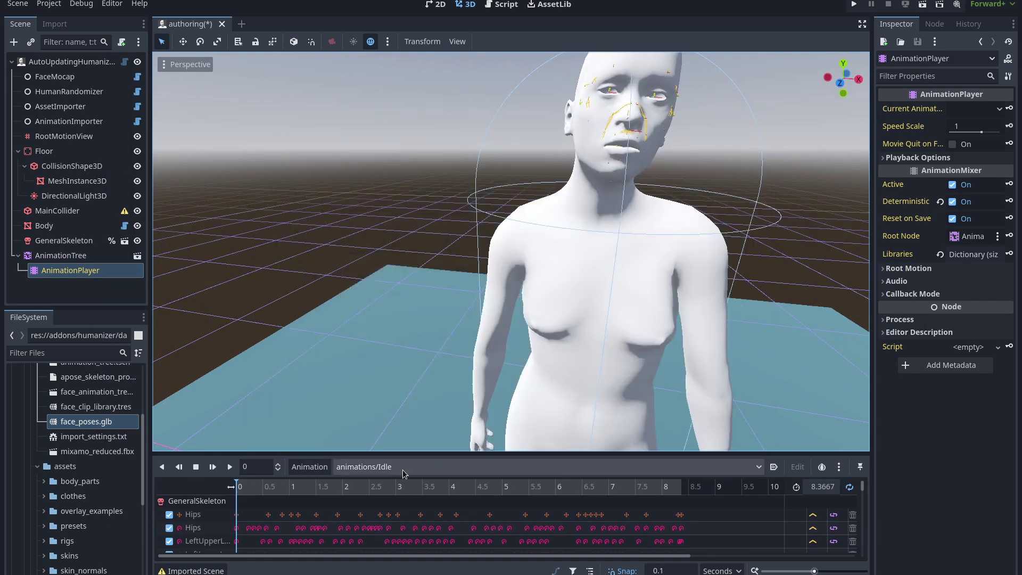
scroll(403, 469, "down", 20)
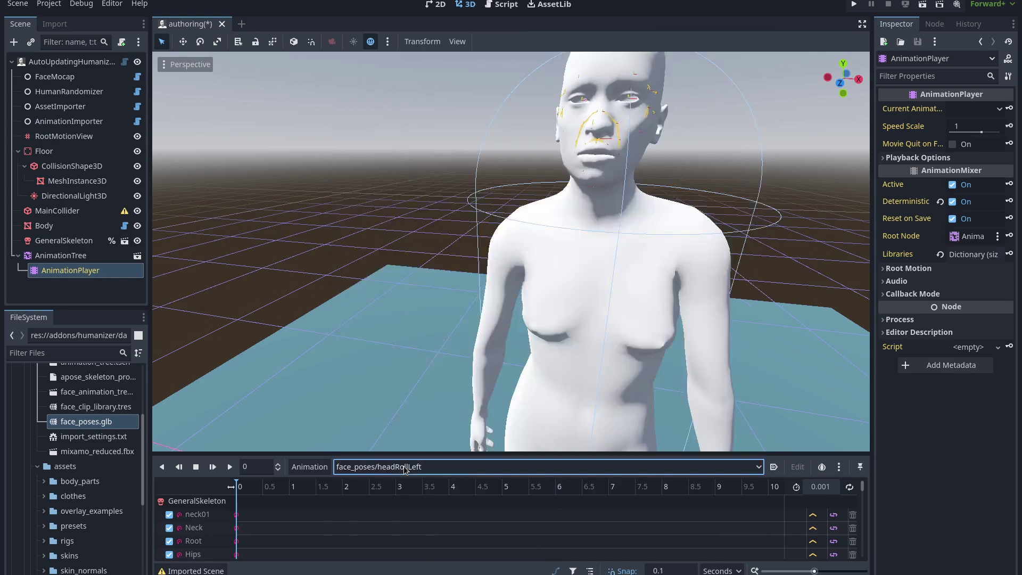
left_click(405, 467)
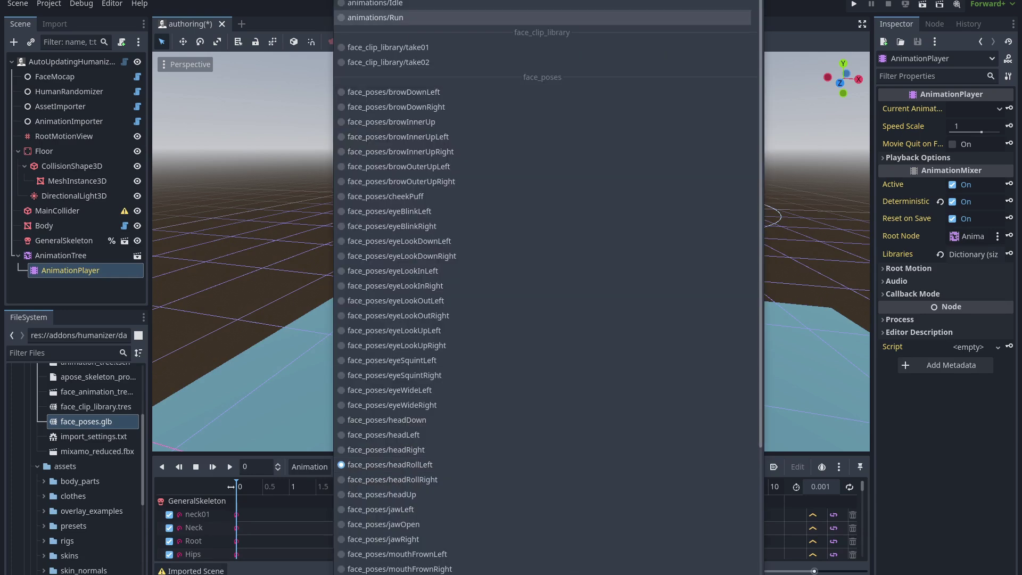
left_click(400, 57)
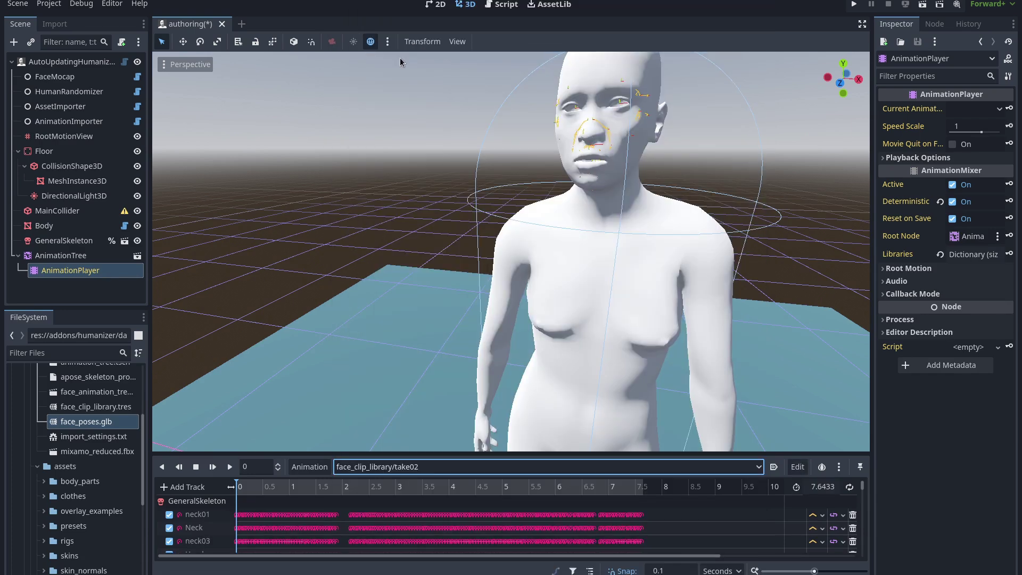
Play face_clip_library/take02 to its 7.6433 s end, then replay it with the viewport zoomed out.
left_click(230, 467)
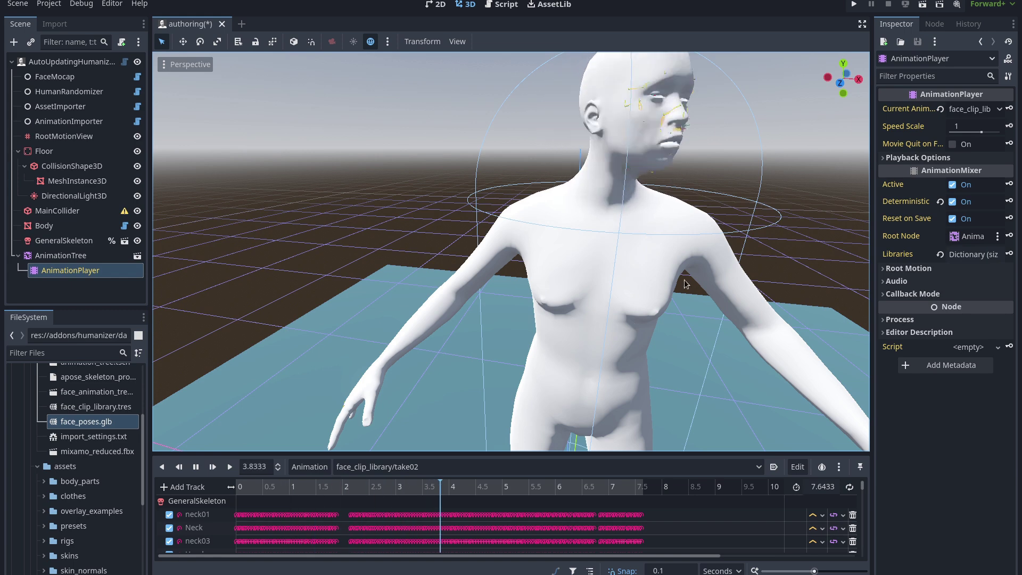
scroll(569, 272, "down", 5)
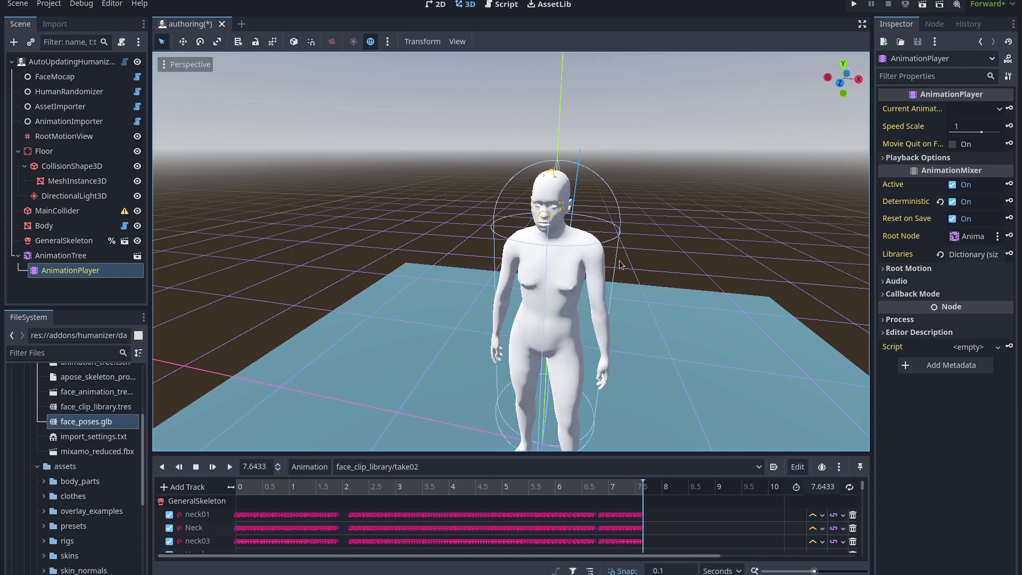
left_click(212, 466)
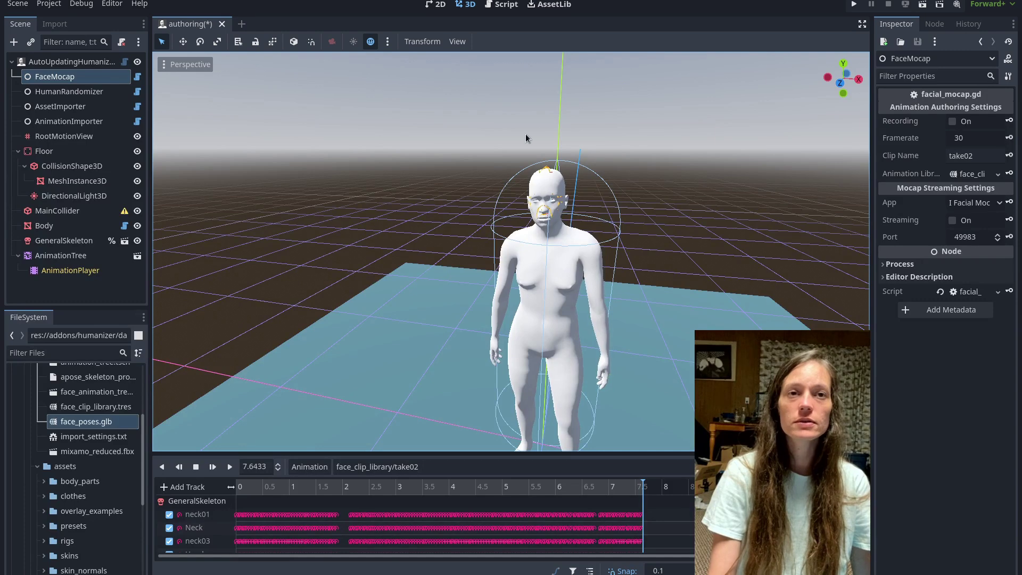
left_click(75, 63)
left_click(69, 77)
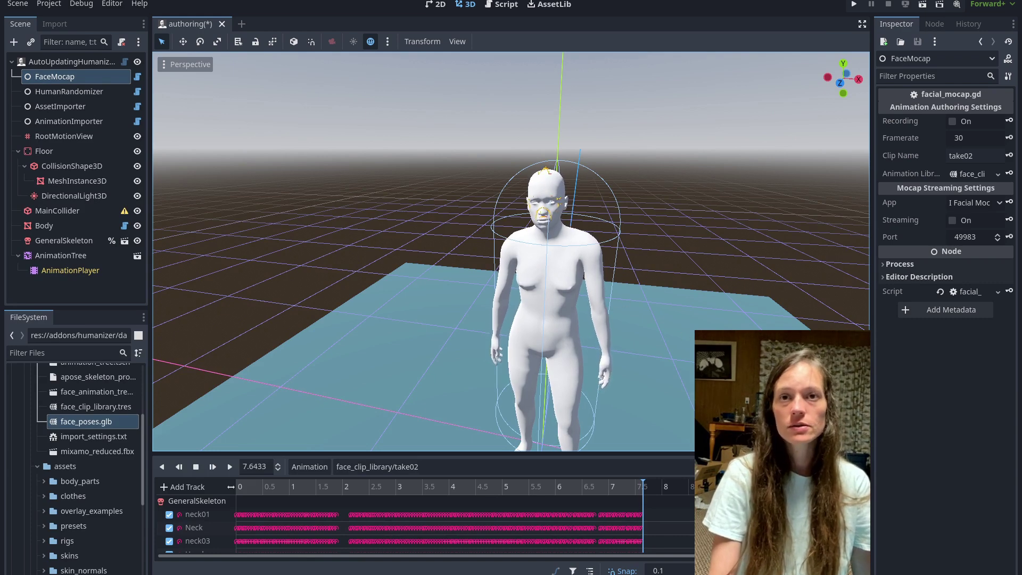
middle_click_drag(632, 297, 436, 449)
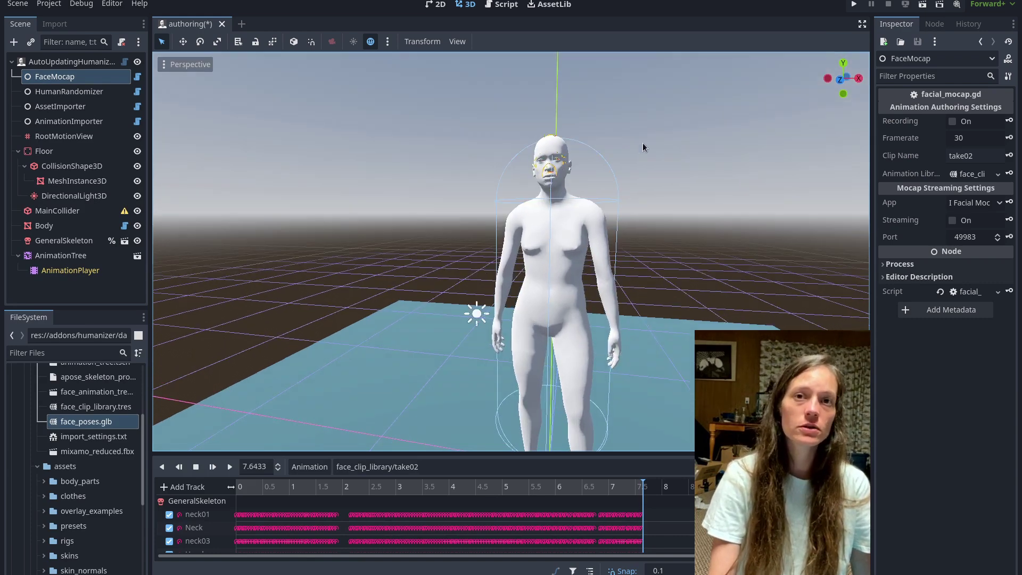